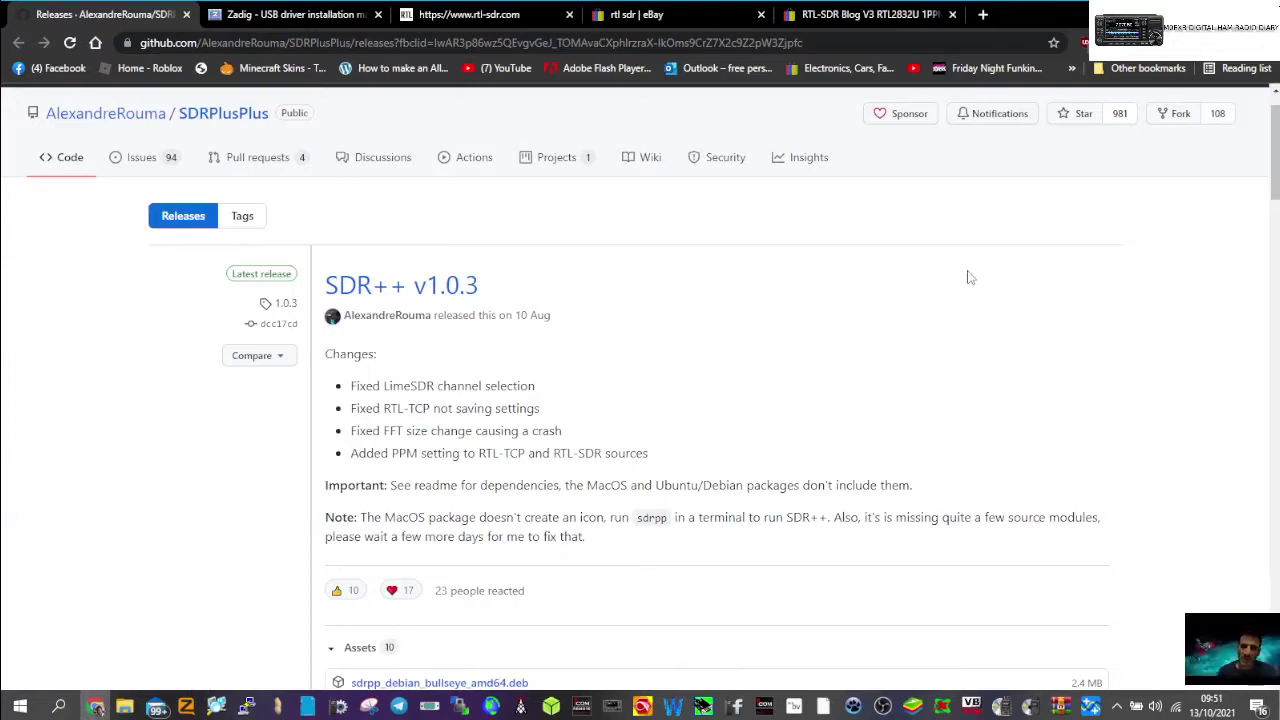
Scroll rtl-sdr.com to the RasPad 3.0 review photo with the RTL-SDR dongle fitted, then glance at Zadig.
{"action": "scroll", "coordinate": [963, 374], "scroll_direction": "down", "scroll_amount": 2}
{"action": "scroll", "coordinate": [954, 380], "scroll_direction": "up", "scroll_amount": 3}
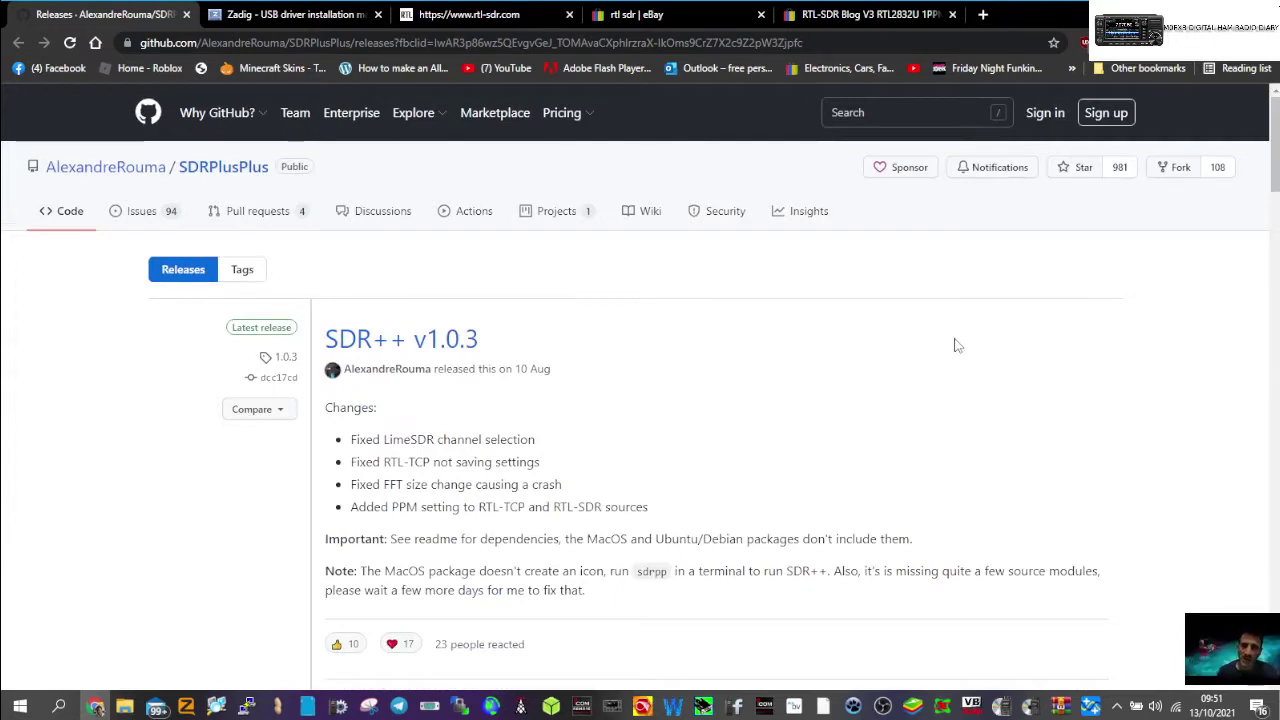
{"action": "scroll", "coordinate": [960, 350], "scroll_direction": "down", "scroll_amount": 2}
{"action": "scroll", "coordinate": [961, 345], "scroll_direction": "up", "scroll_amount": 2}
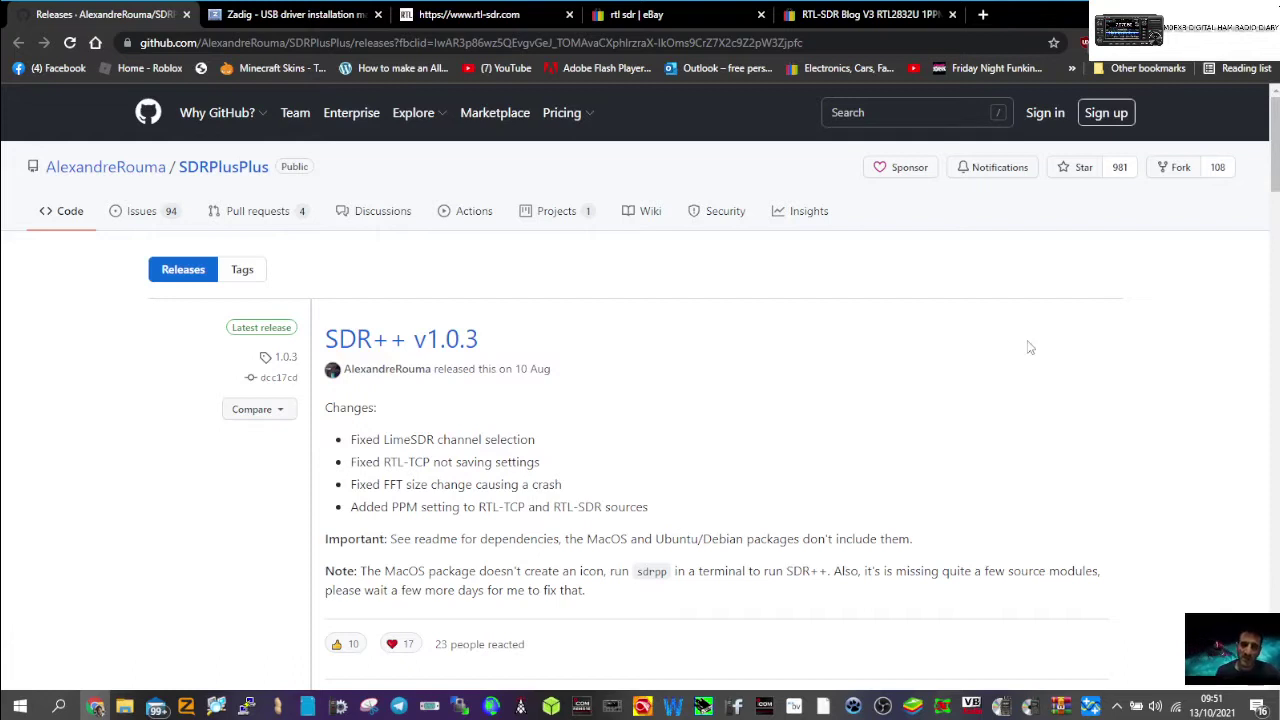
{"action": "scroll", "coordinate": [1031, 346], "scroll_direction": "down", "scroll_amount": 2}
{"action": "scroll", "coordinate": [1032, 345], "scroll_direction": "up", "scroll_amount": 2}
{"action": "left_click", "coordinate": [475, 14]}
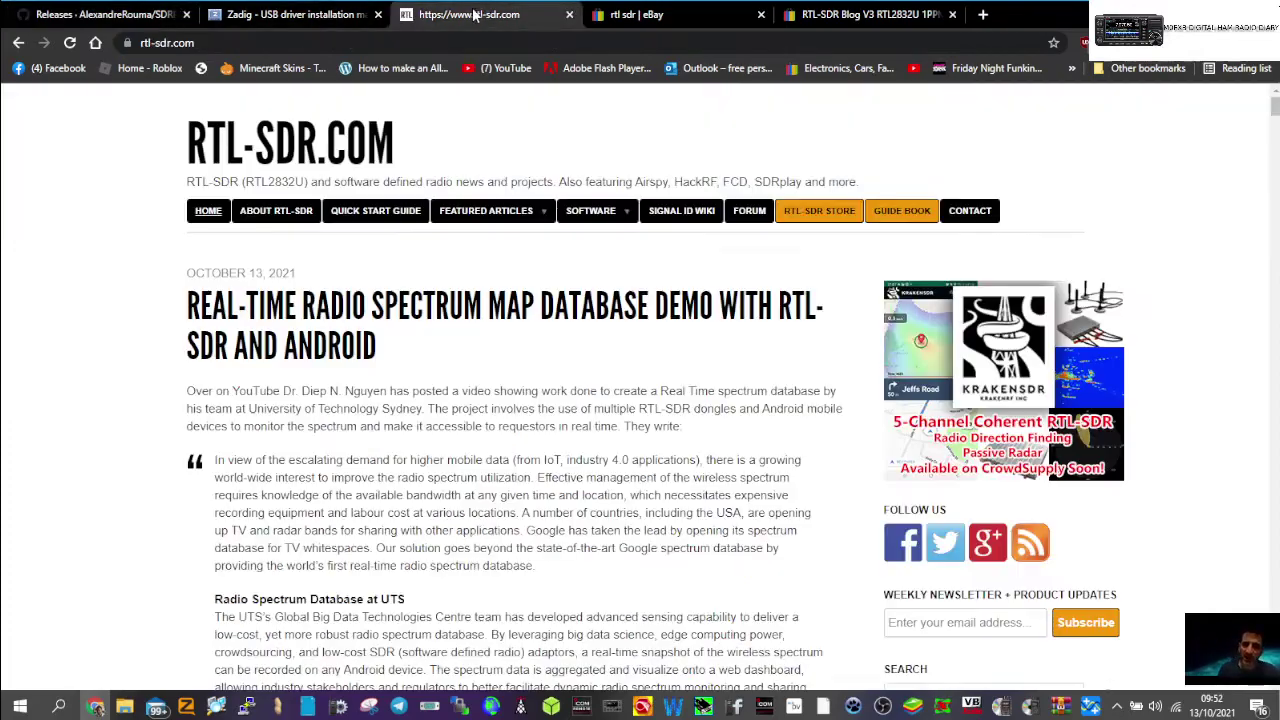
{"action": "scroll", "coordinate": [768, 314], "scroll_direction": "down", "scroll_amount": 10}
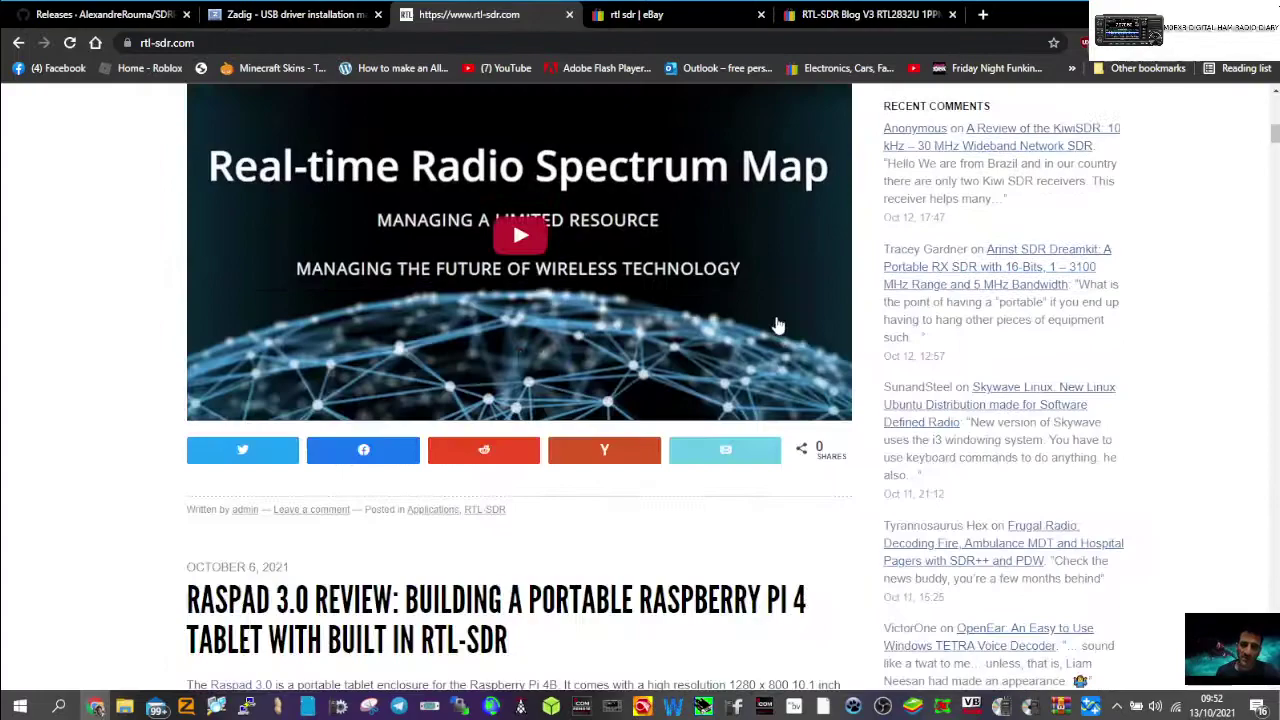
{"action": "scroll", "coordinate": [768, 314], "scroll_direction": "down", "scroll_amount": 12}
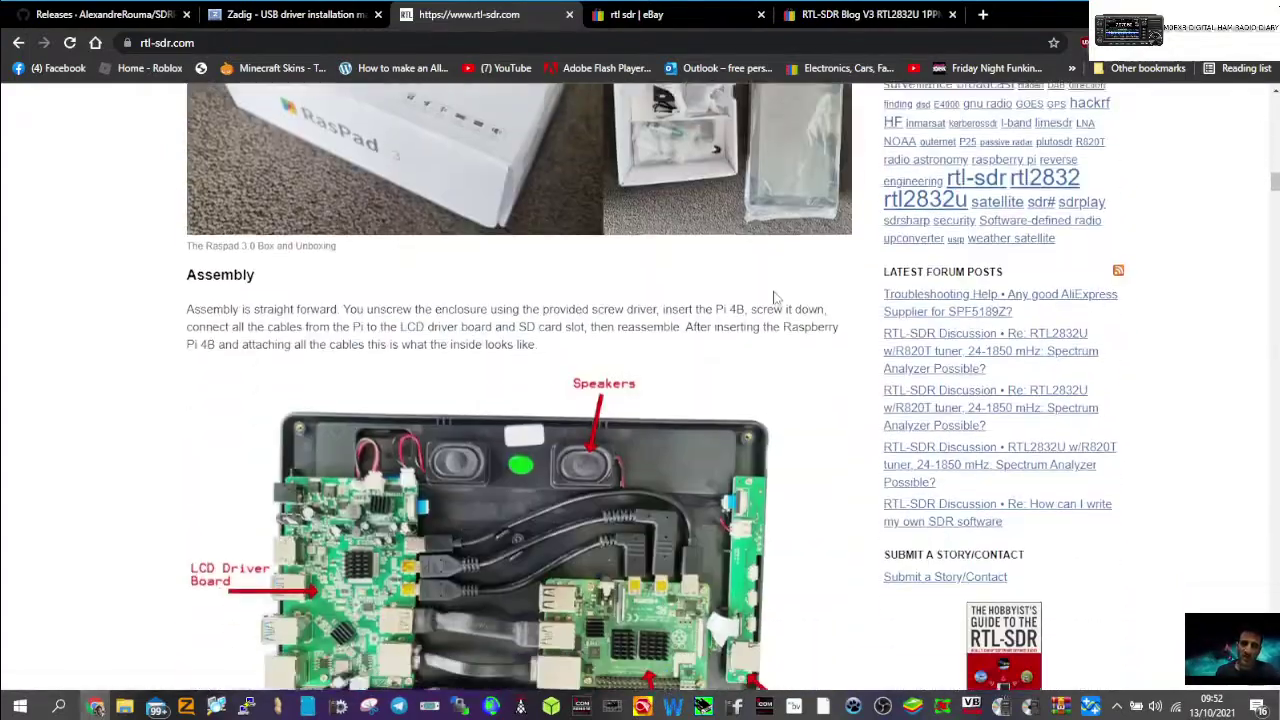
{"action": "scroll", "coordinate": [776, 303], "scroll_direction": "down", "scroll_amount": 6}
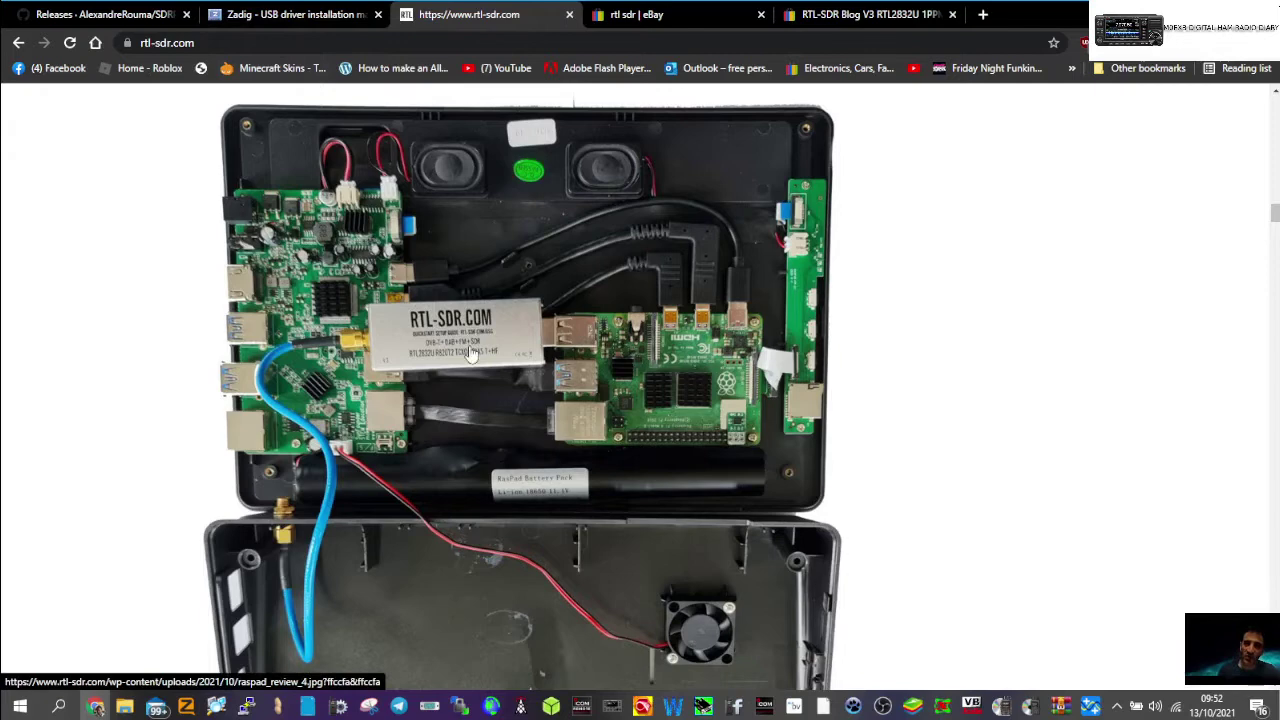
{"action": "left_click", "coordinate": [297, 17]}
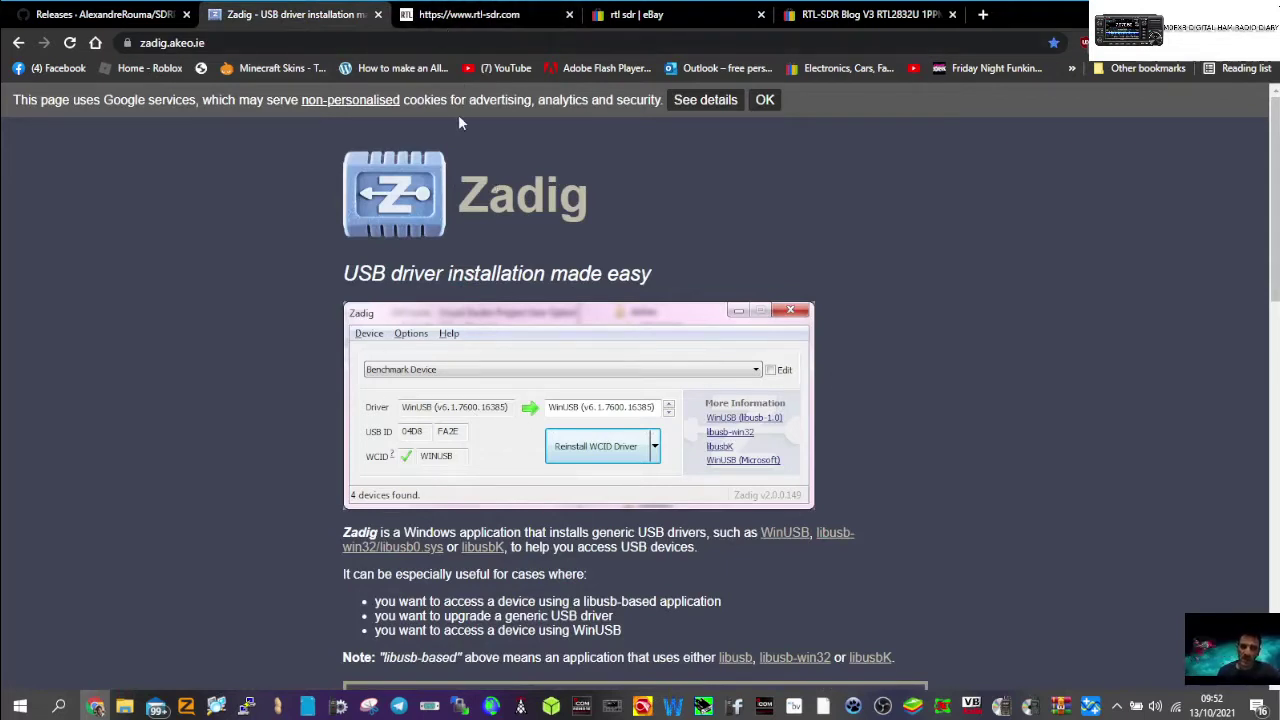
Open the £49.94 R820T2 dongle listing from the eBay 'rtl sdr' search results.
{"action": "left_click", "coordinate": [477, 17]}
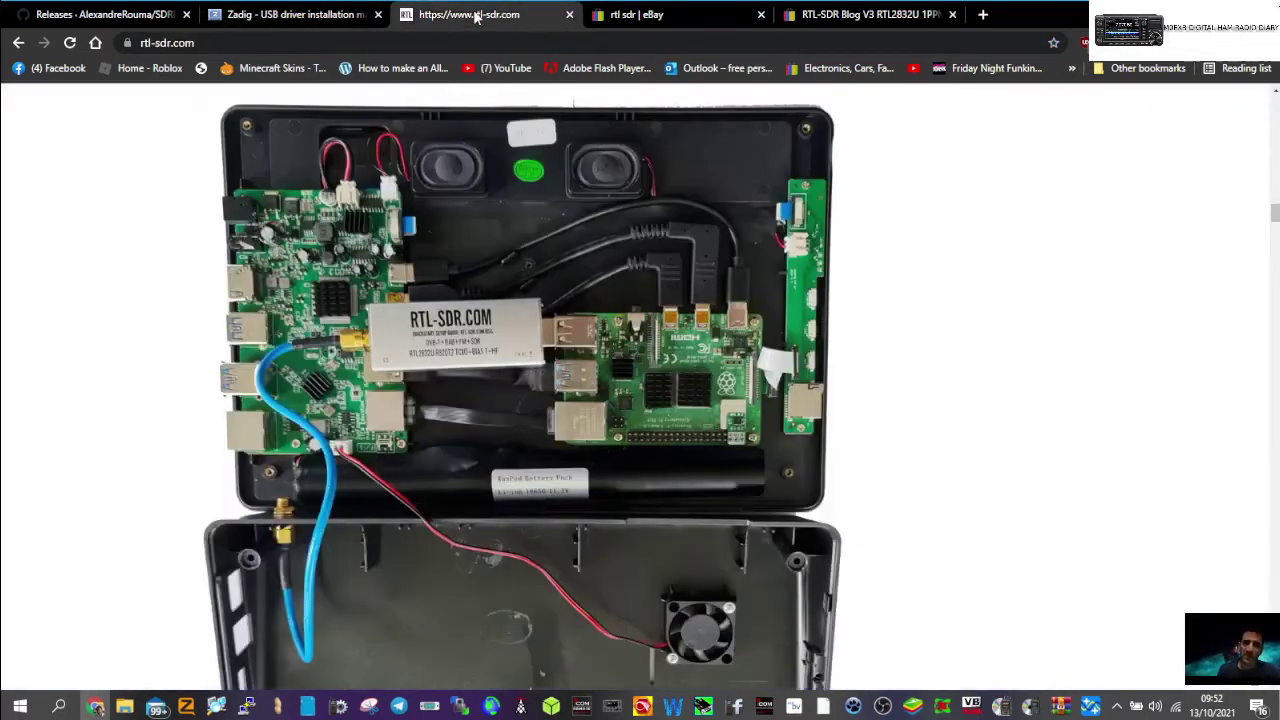
{"action": "left_click", "coordinate": [659, 17]}
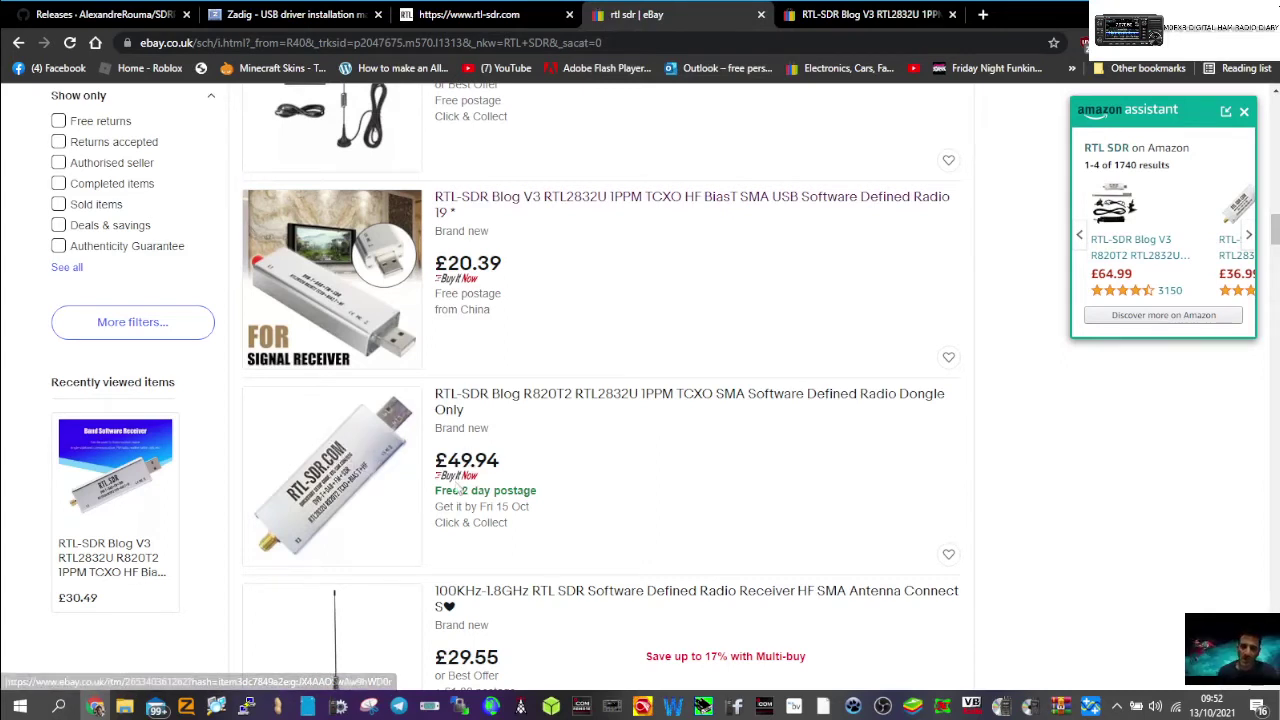
{"action": "left_click", "coordinate": [362, 428]}
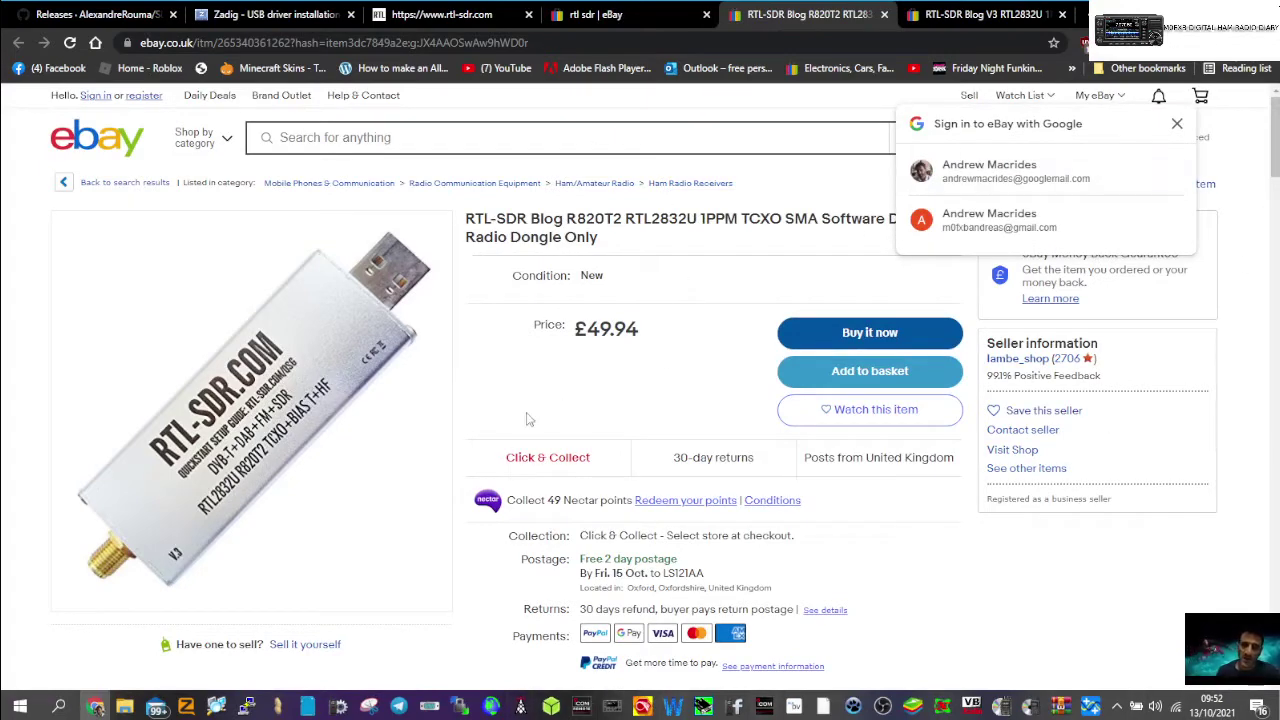
Compare it with the RTL-SDR Blog V3 listing, then return to the rtl-sdr.com article.
{"action": "left_click", "coordinate": [961, 17]}
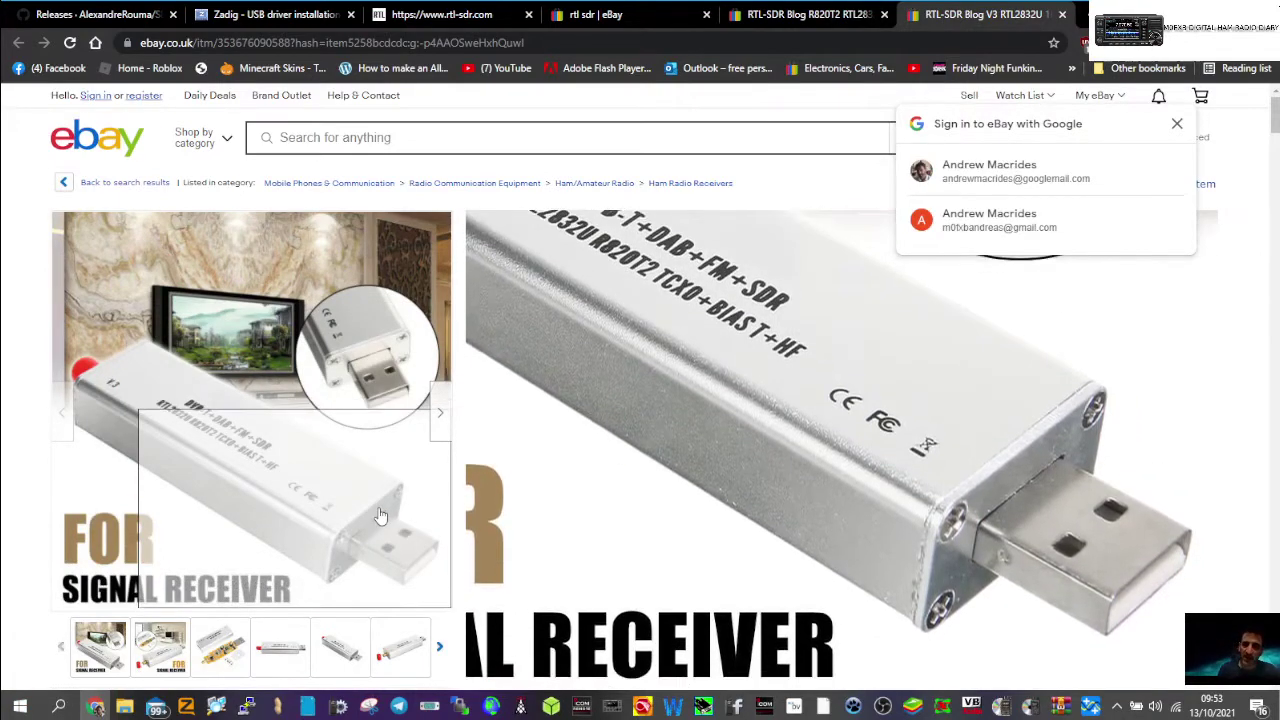
{"action": "left_click", "coordinate": [770, 18]}
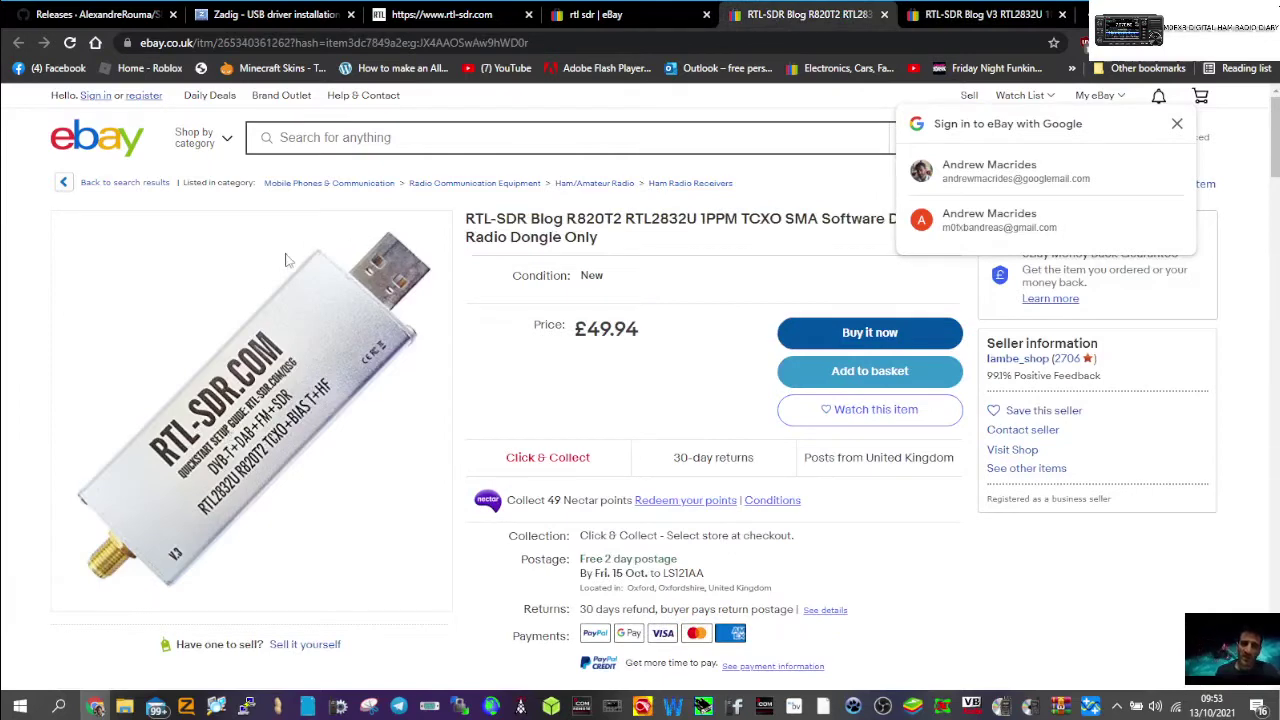
{"action": "left_click", "coordinate": [594, 14]}
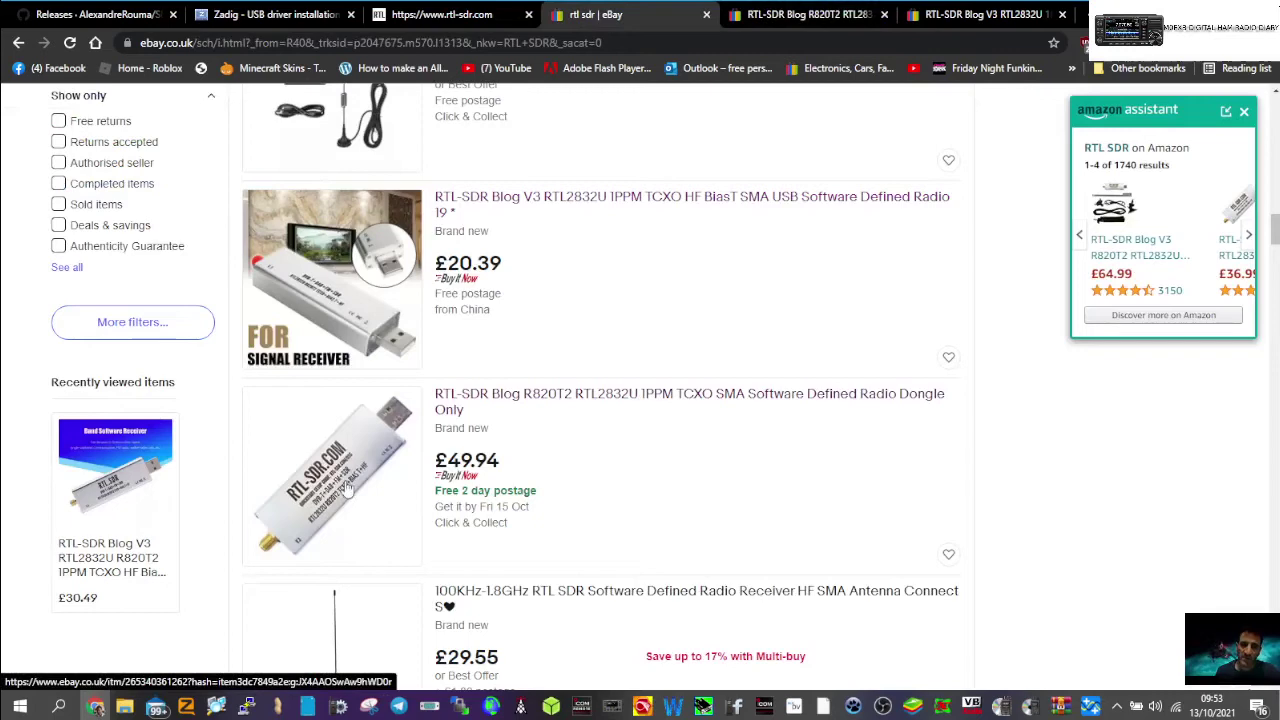
{"action": "left_click", "coordinate": [407, 20]}
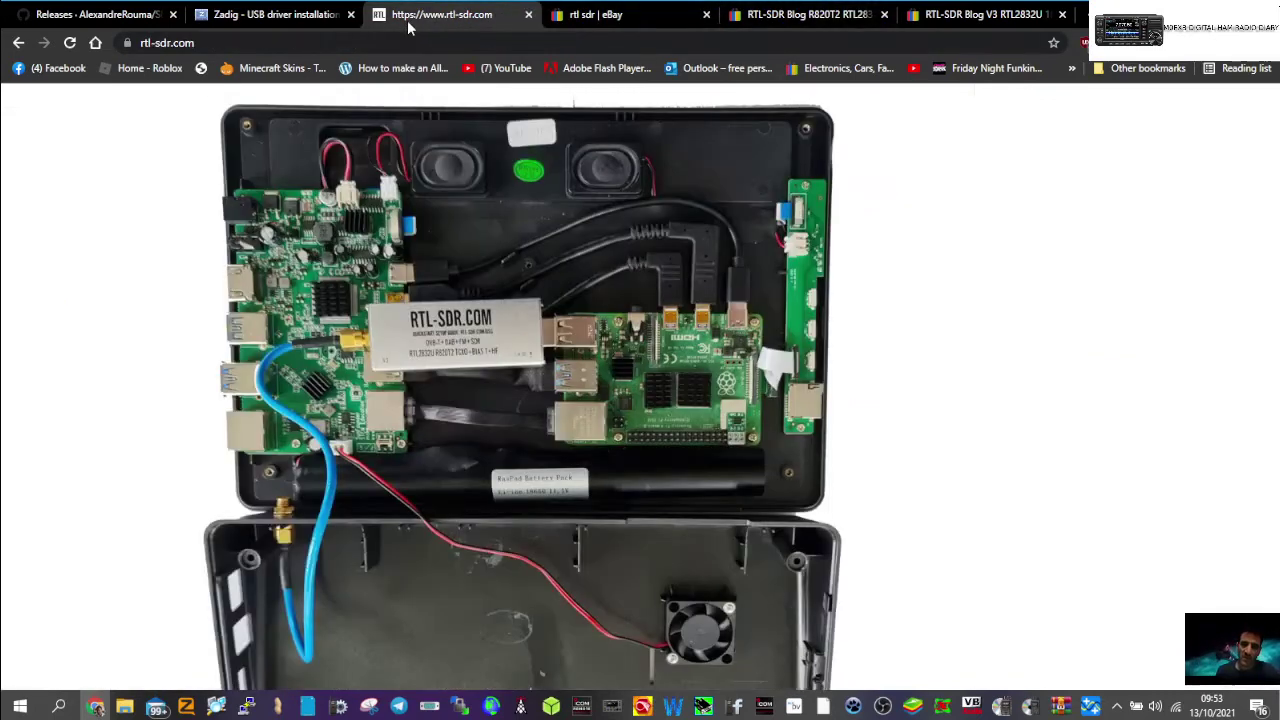
Scroll the SDR++ GitHub releases page to the v1.0.3 Assets with Debian, Ubuntu, macOS and Windows packages.
{"action": "left_click", "coordinate": [277, 16]}
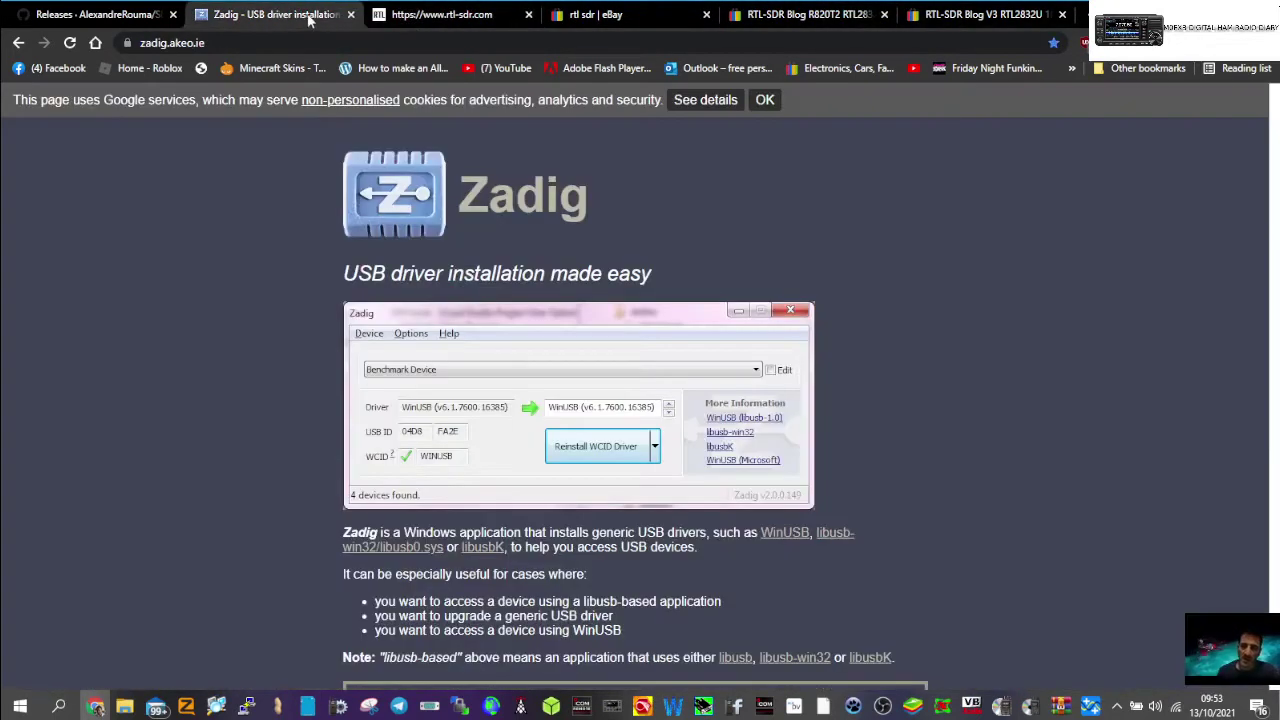
{"action": "left_click", "coordinate": [58, 16]}
{"action": "scroll", "coordinate": [745, 334], "scroll_direction": "down", "scroll_amount": 4}
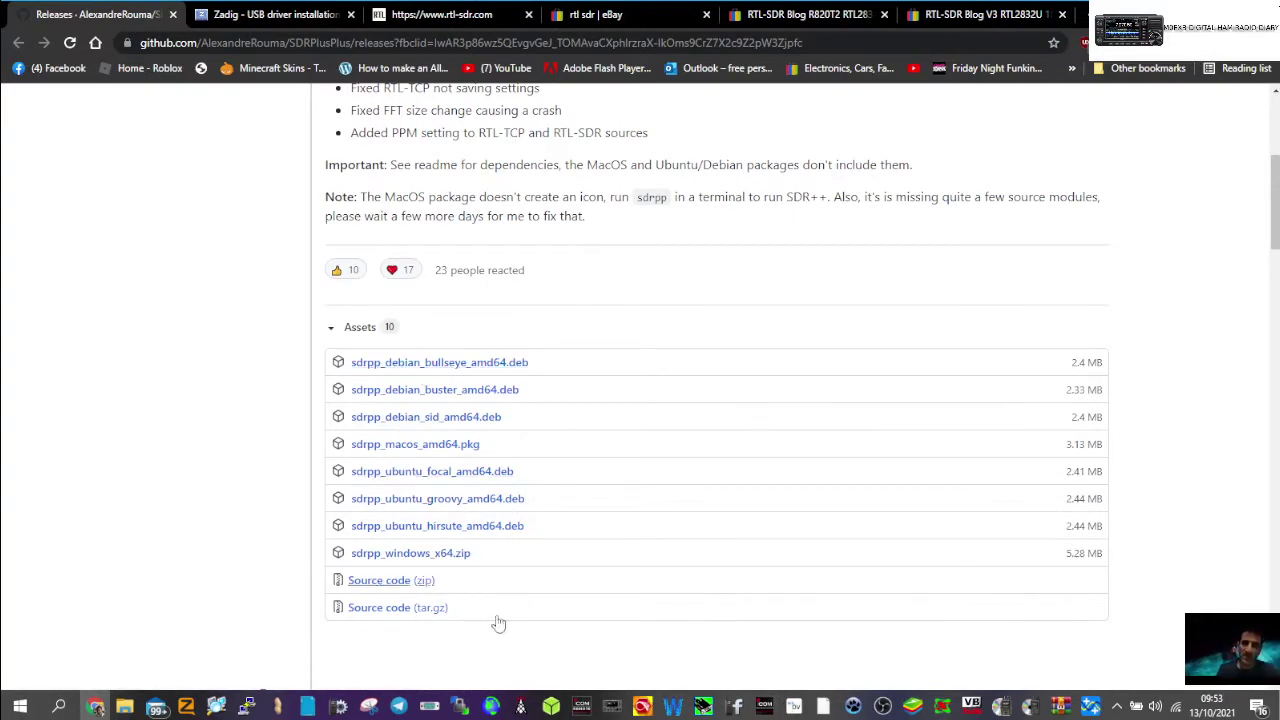
{"action": "scroll", "coordinate": [662, 443], "scroll_direction": "down", "scroll_amount": 1}
{"action": "scroll", "coordinate": [671, 444], "scroll_direction": "down", "scroll_amount": 2}
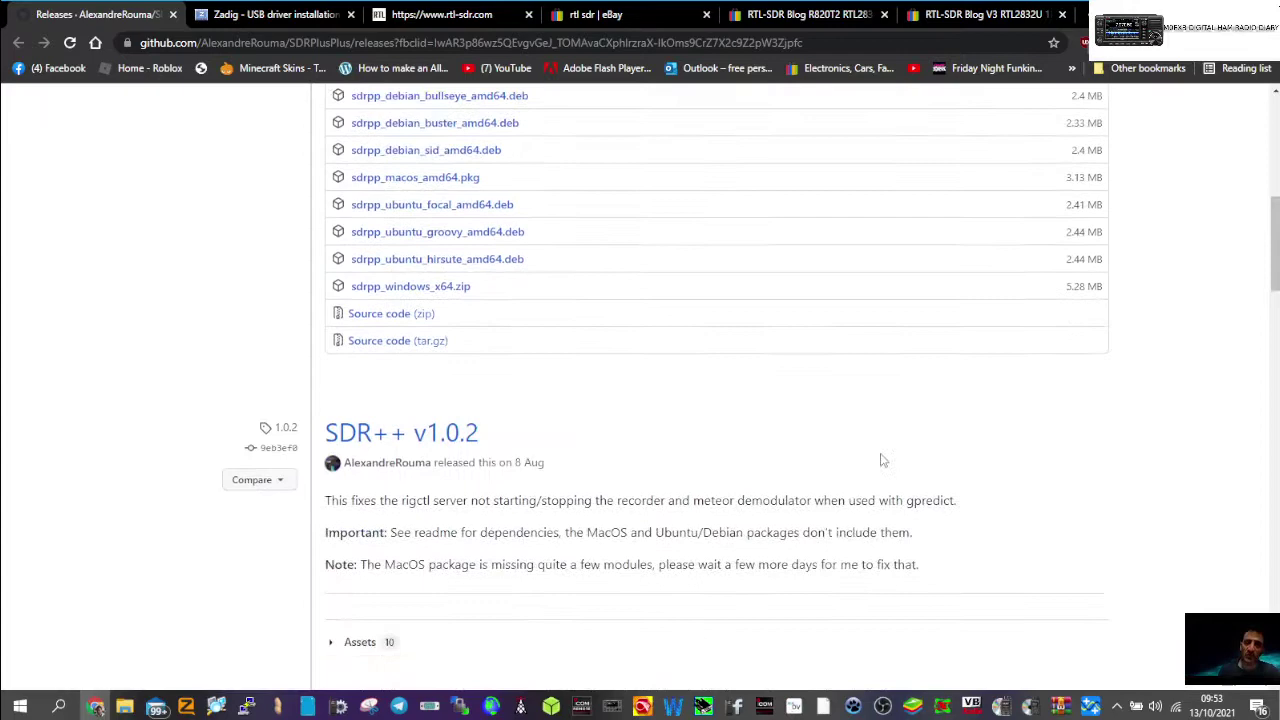
{"action": "scroll", "coordinate": [880, 457], "scroll_direction": "up", "scroll_amount": 4}
{"action": "scroll", "coordinate": [893, 458], "scroll_direction": "down", "scroll_amount": 3}
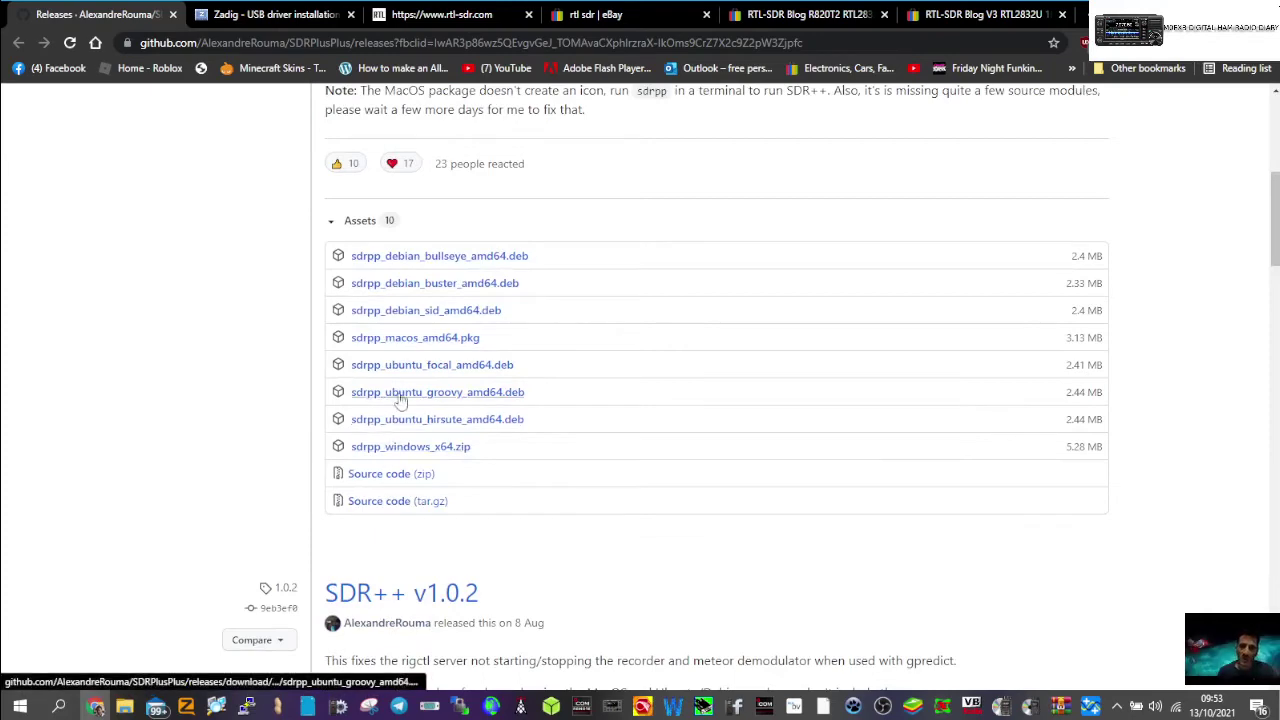
{"action": "scroll", "coordinate": [791, 438], "scroll_direction": "down", "scroll_amount": 2}
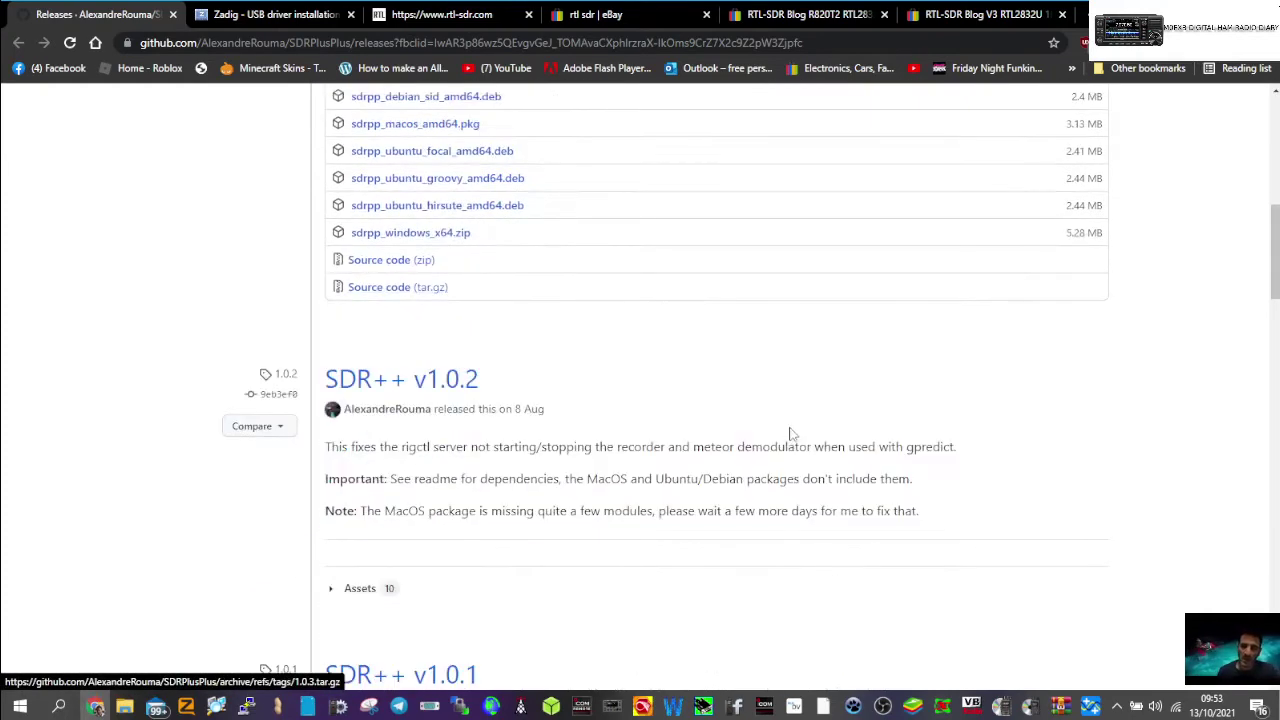
{"action": "scroll", "coordinate": [783, 417], "scroll_direction": "down", "scroll_amount": 5}
{"action": "scroll", "coordinate": [676, 457], "scroll_direction": "up", "scroll_amount": 5}
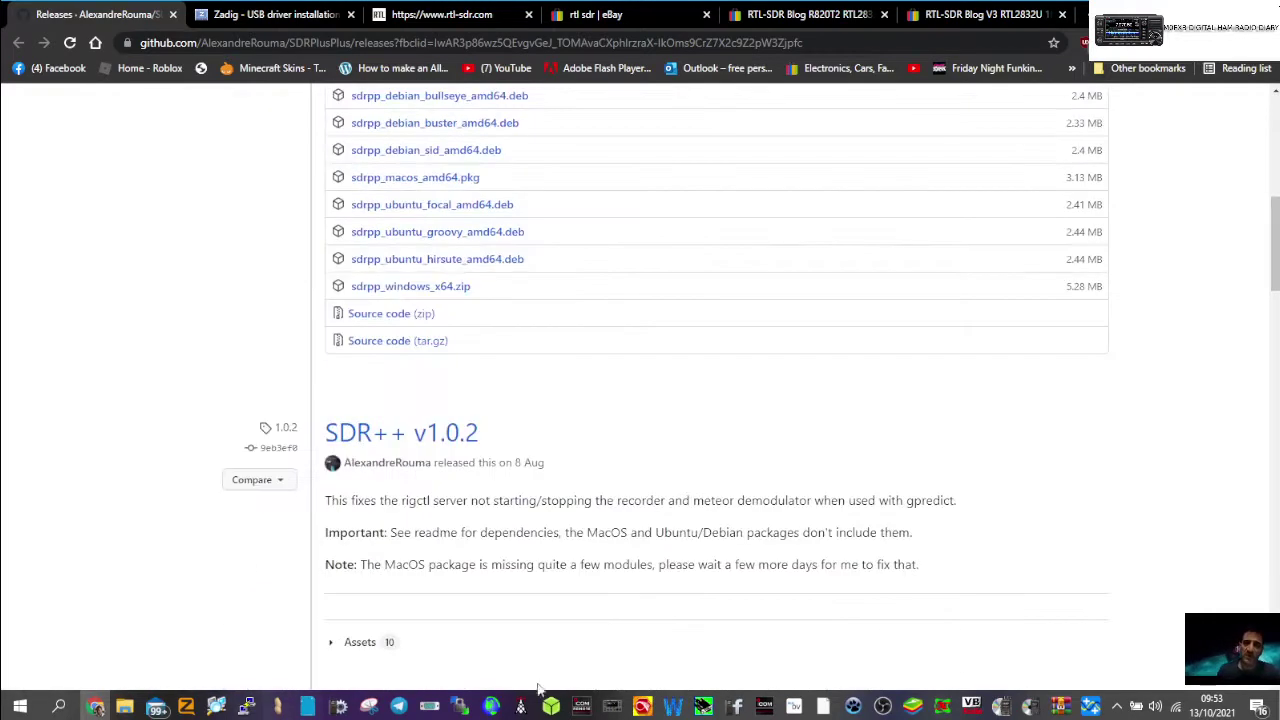
{"action": "left_click", "coordinate": [822, 706]}
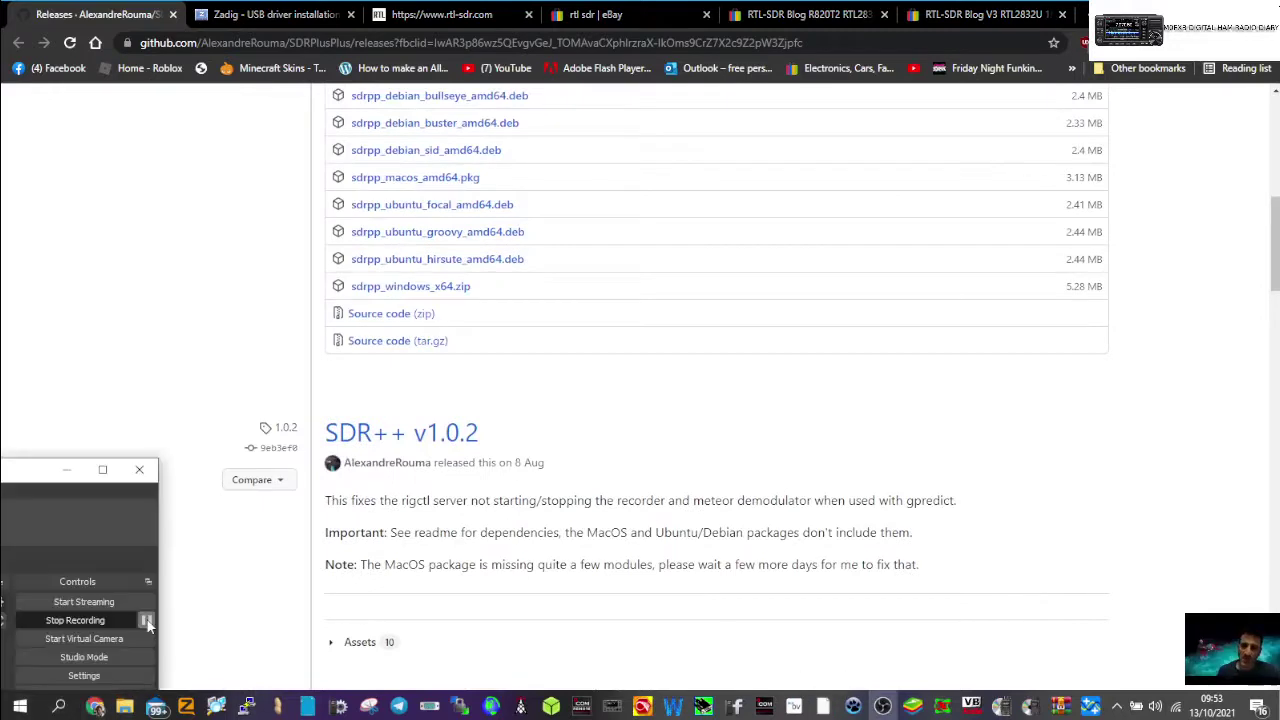
{"action": "left_click_drag", "start_coordinate": [20, 480], "coordinate": [2, 578]}
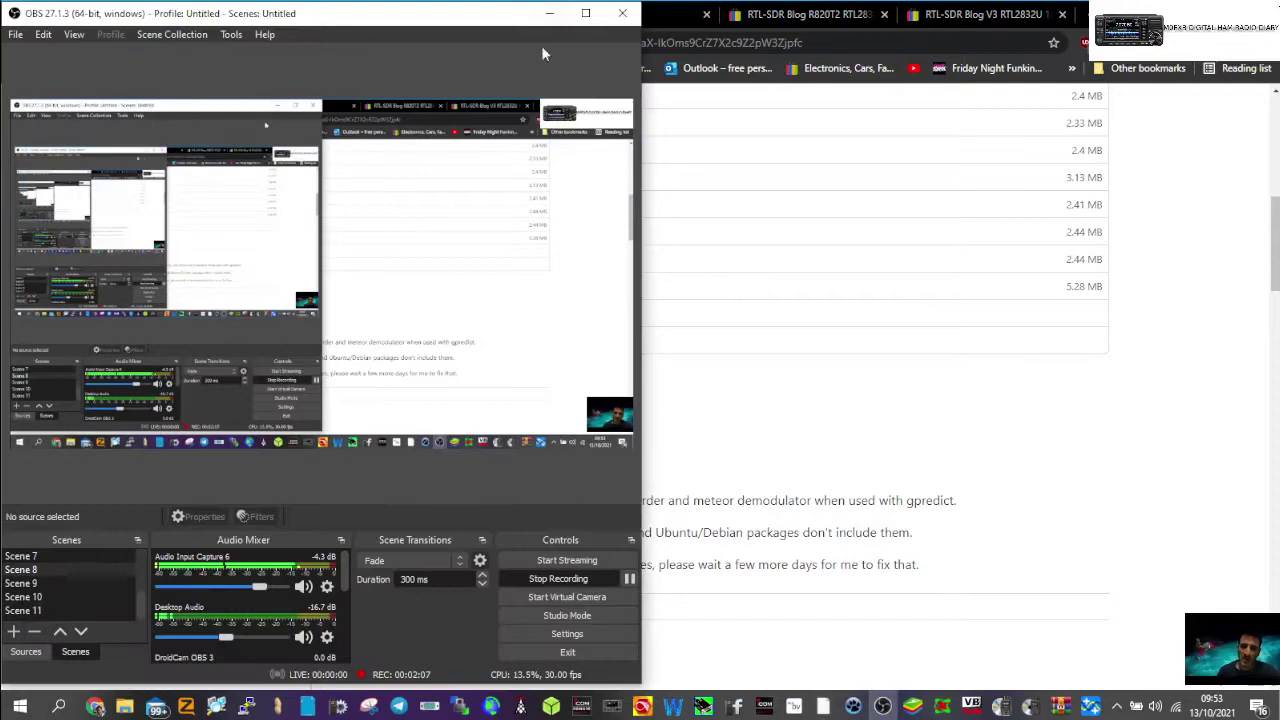
{"action": "left_click", "coordinate": [549, 13]}
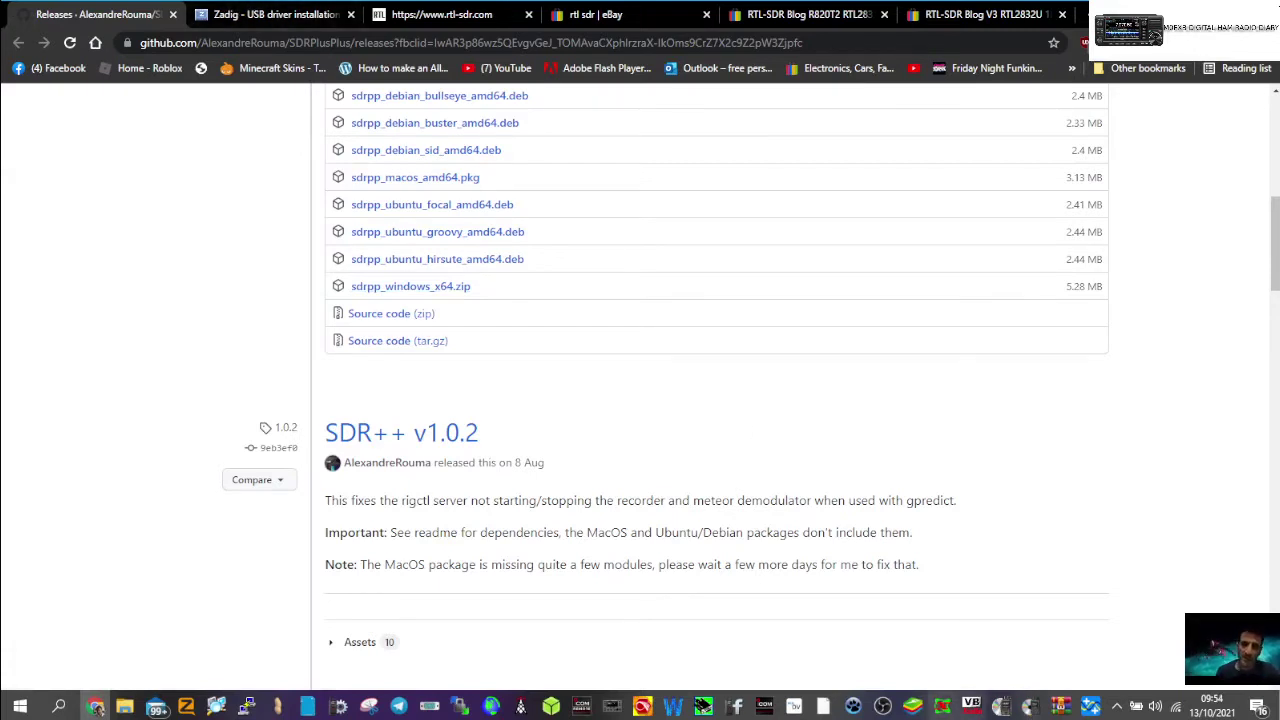
Check the sdrpp_windows_x64 folder inside the zip archive, then hide WinRAR to reveal the releases page.
{"action": "left_click", "coordinate": [1061, 706]}
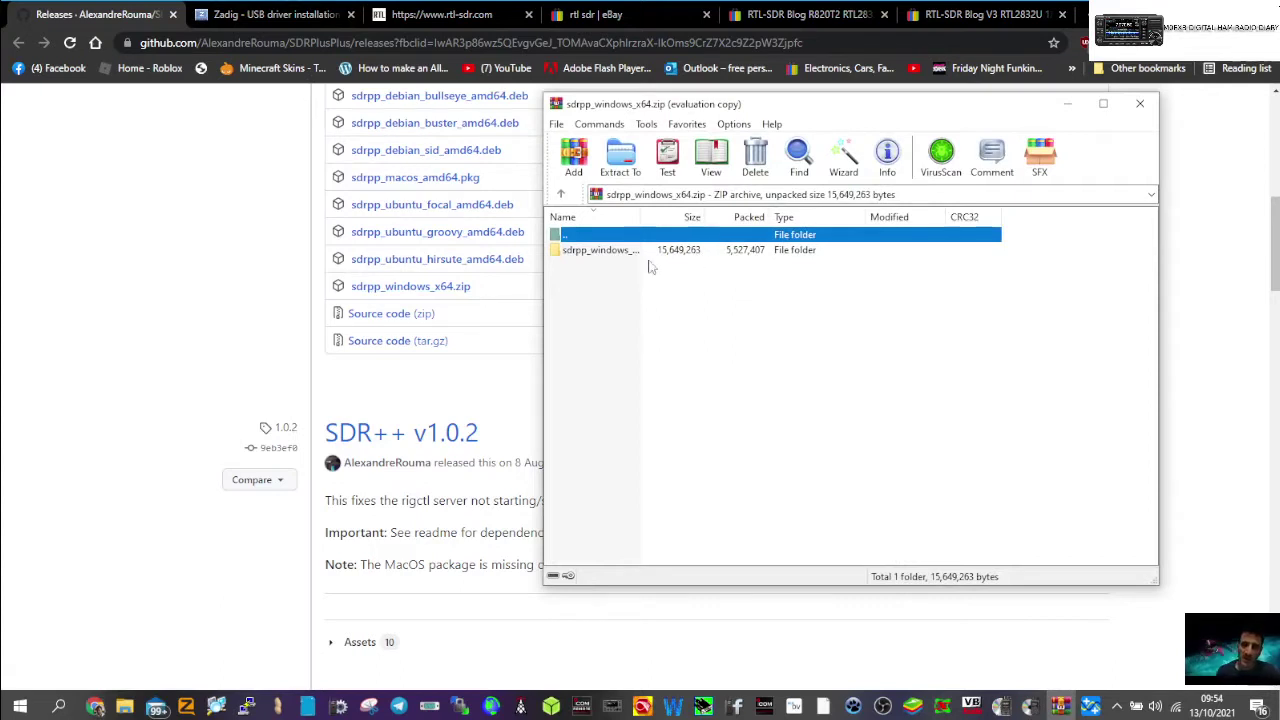
{"action": "double_click", "coordinate": [618, 252]}
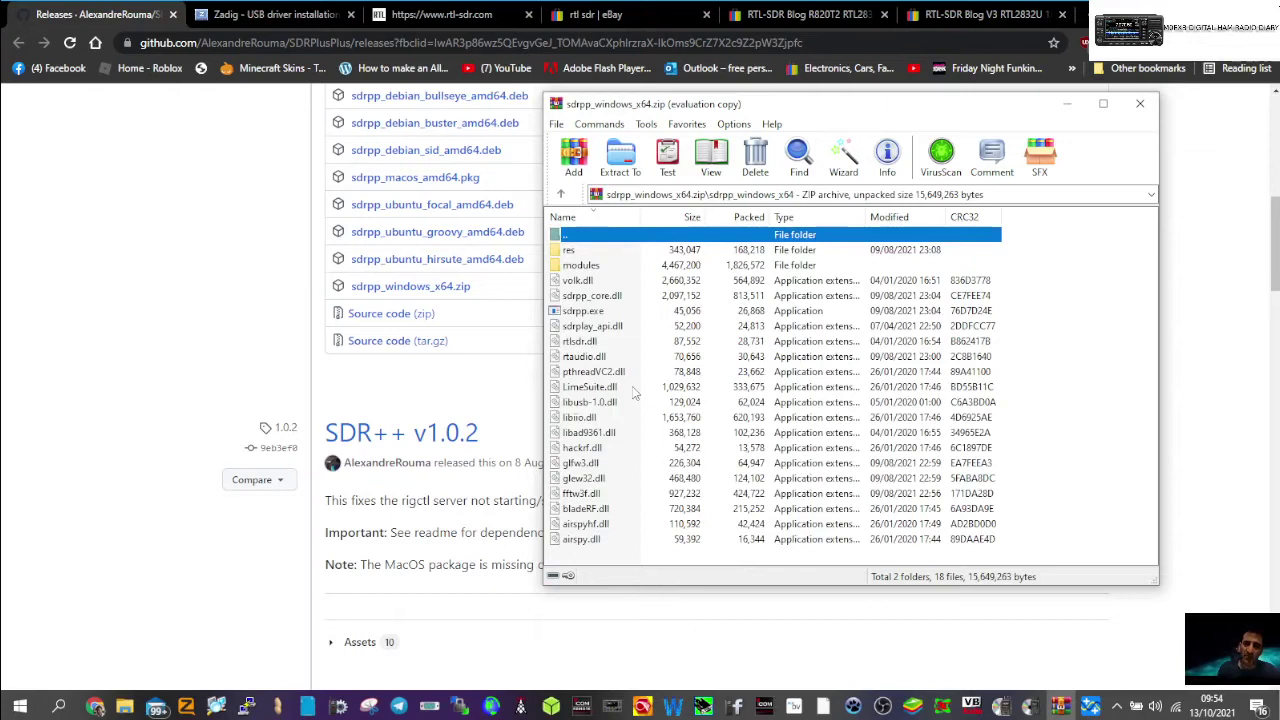
{"action": "left_click", "coordinate": [1067, 104]}
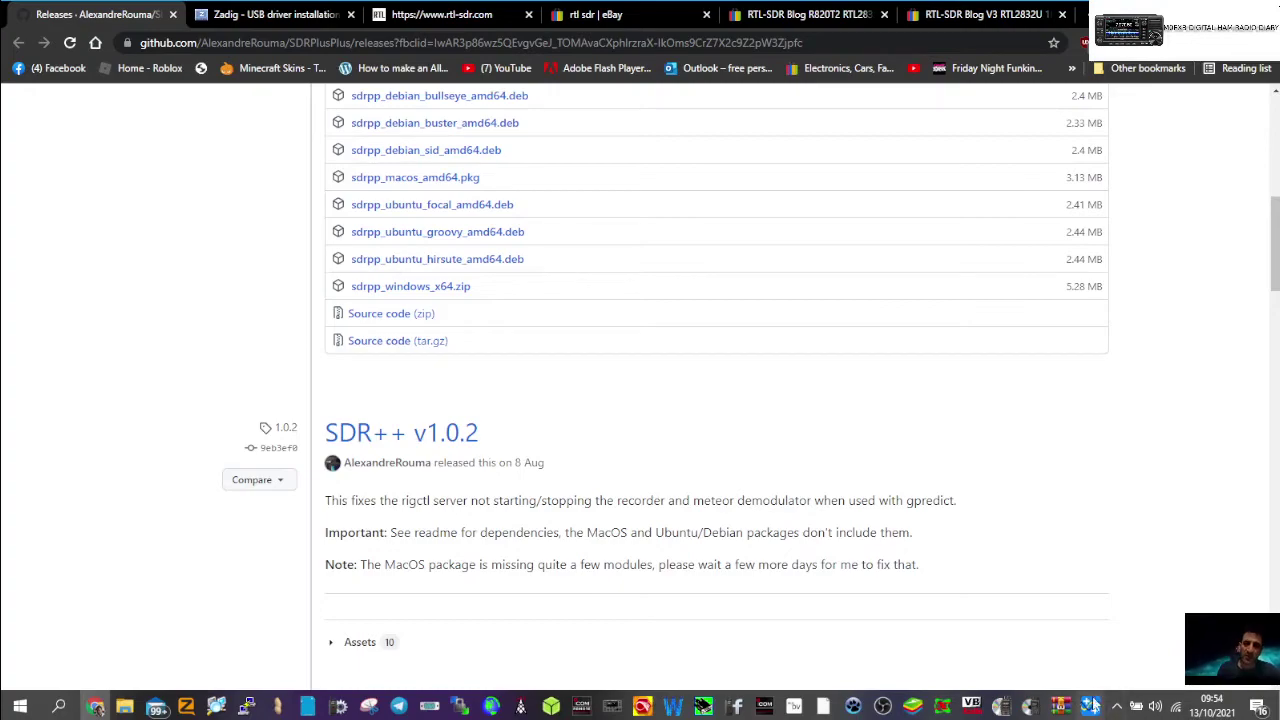
Bring the SDR++ window forward at 94.300 MHz WFM and scroll its sidebar to the top.
{"action": "mouse_move", "coordinate": [1093, 710]}
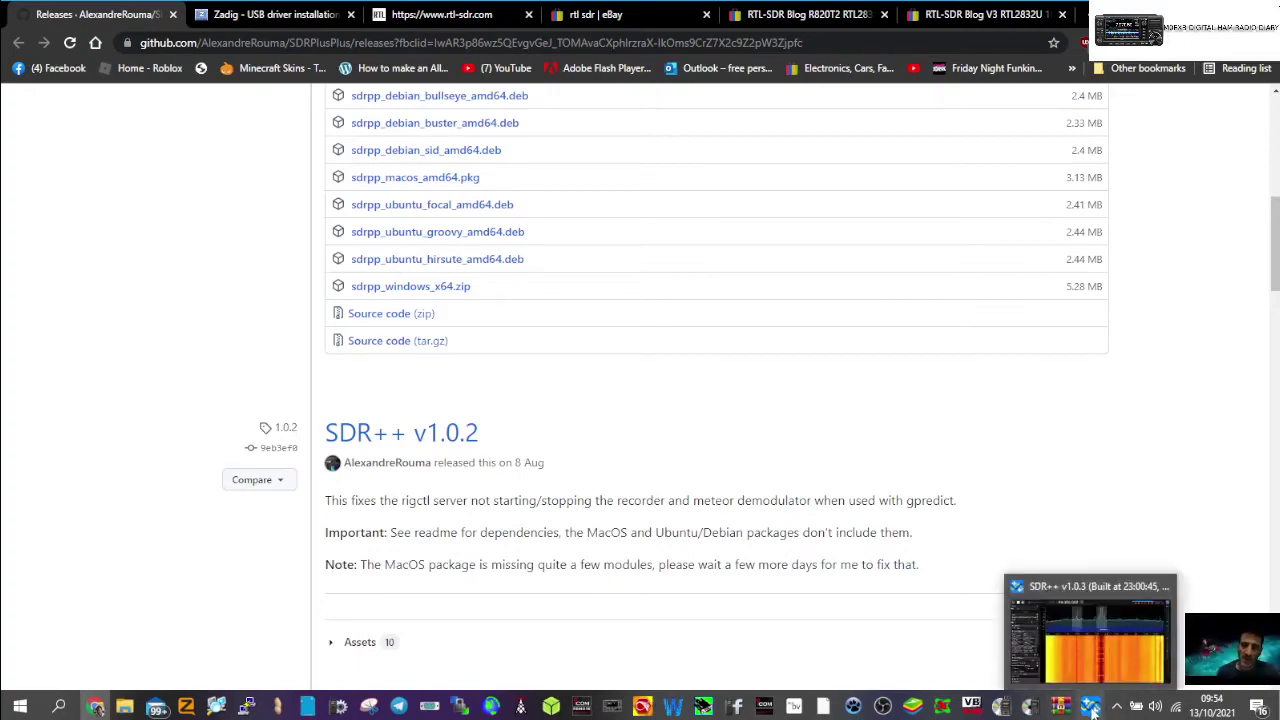
{"action": "left_click", "coordinate": [1097, 665]}
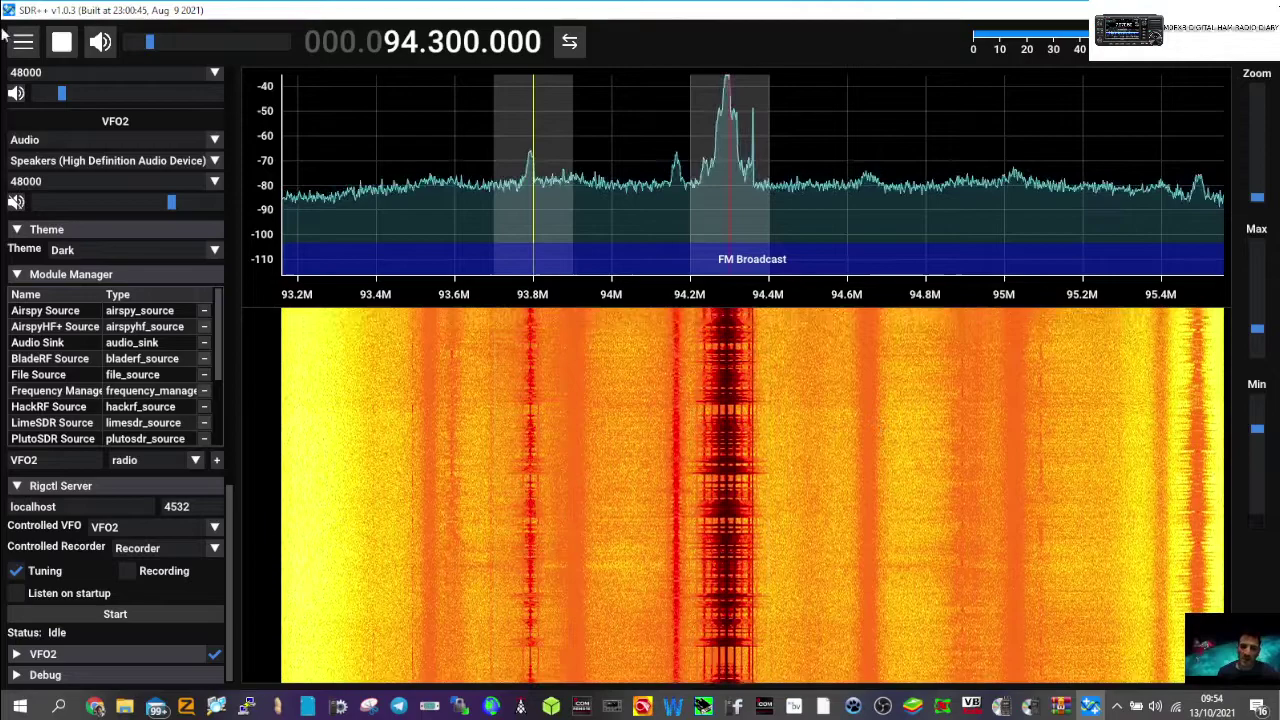
{"action": "scroll", "coordinate": [138, 137], "scroll_direction": "up", "scroll_amount": 10}
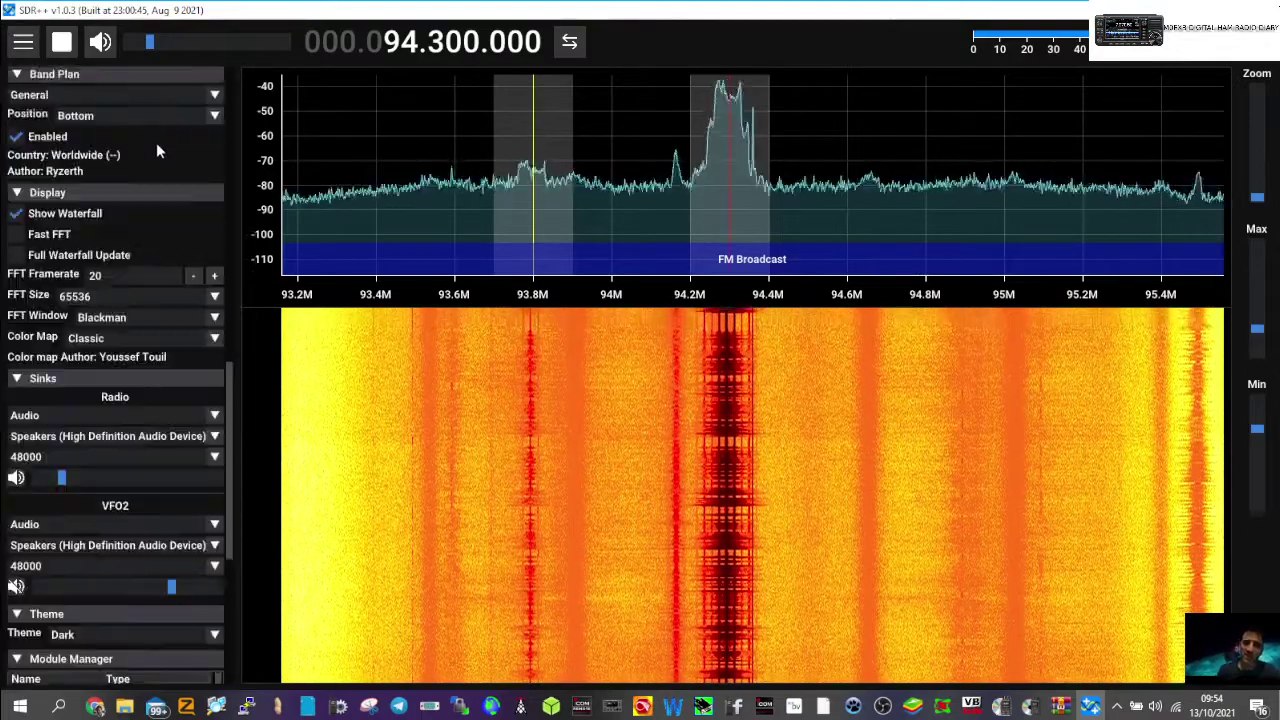
{"action": "scroll", "coordinate": [155, 141], "scroll_direction": "up", "scroll_amount": 8}
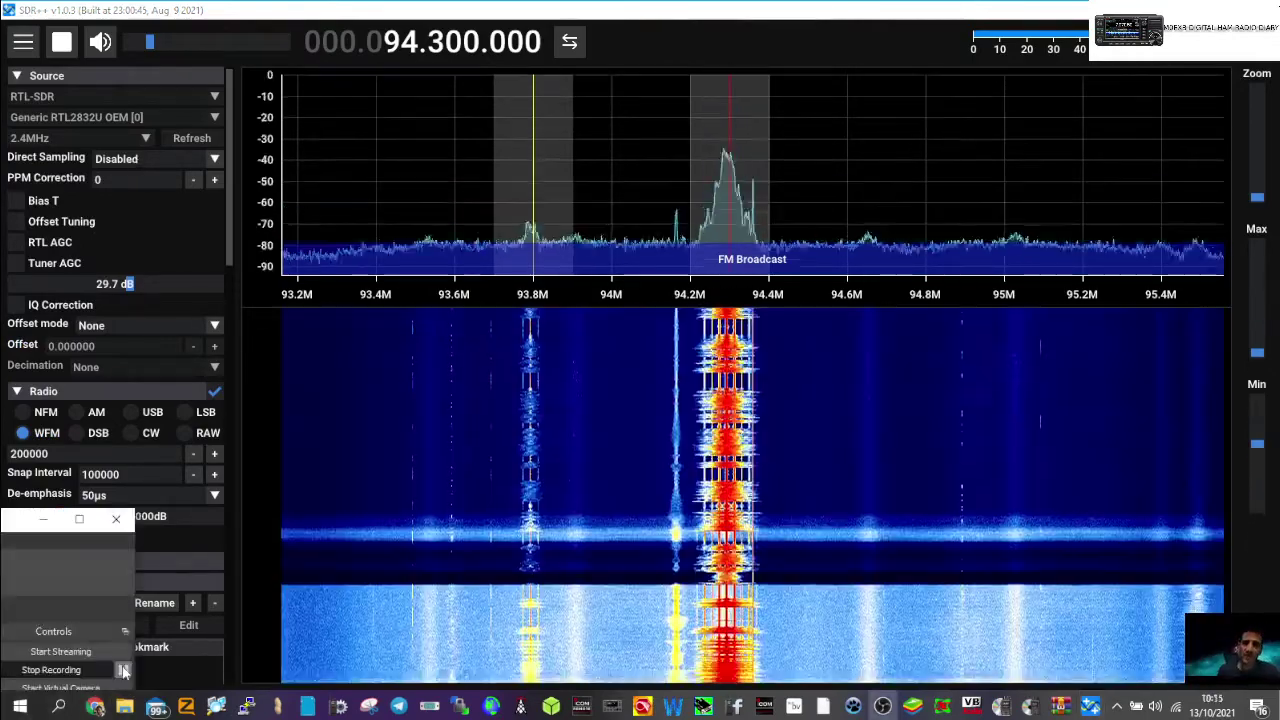
Minimize the OBS recording window and set the SDR++ audio volume to maximum.
{"action": "left_click_drag", "start_coordinate": [53, 546], "coordinate": [96, 540]}
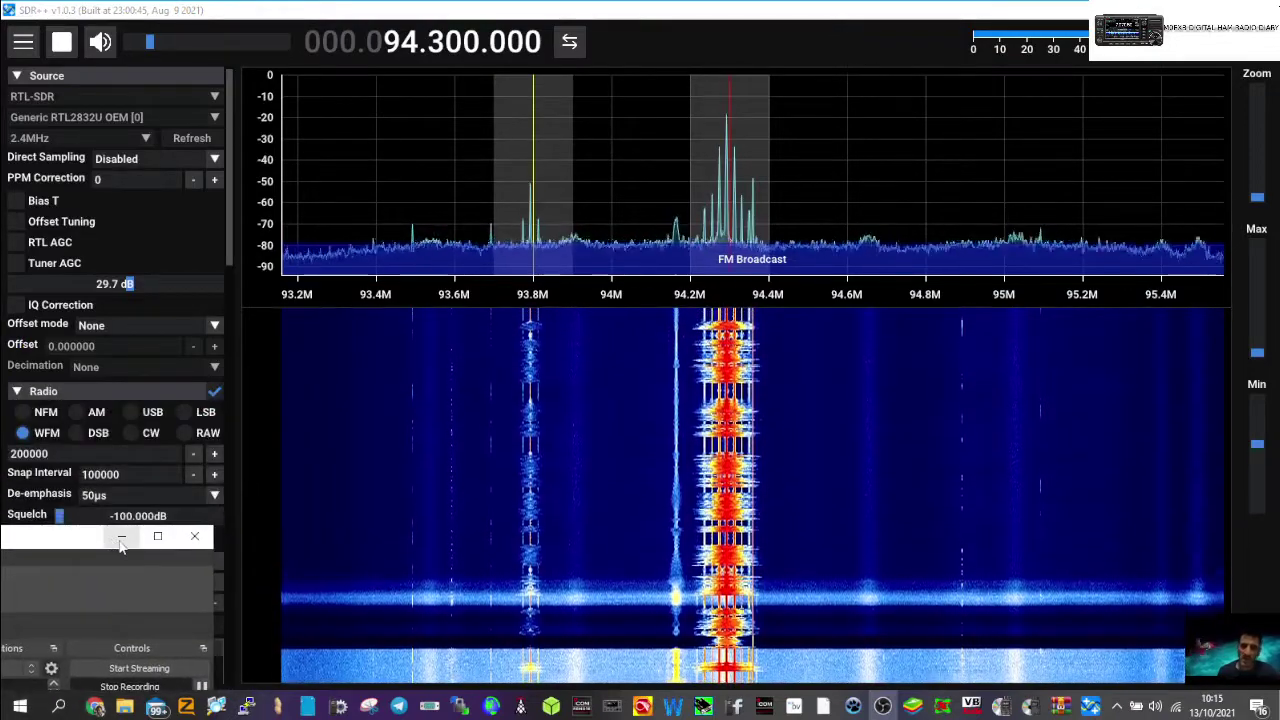
{"action": "left_click", "coordinate": [121, 538]}
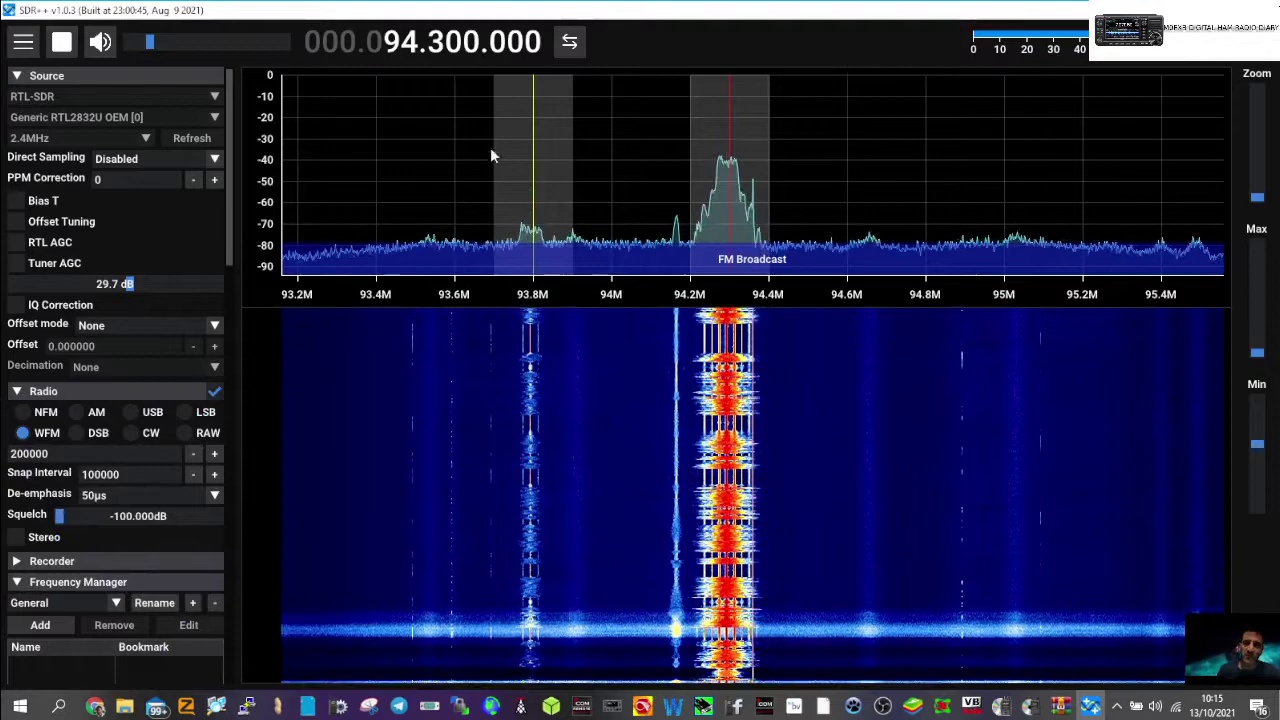
{"action": "left_click", "coordinate": [231, 42]}
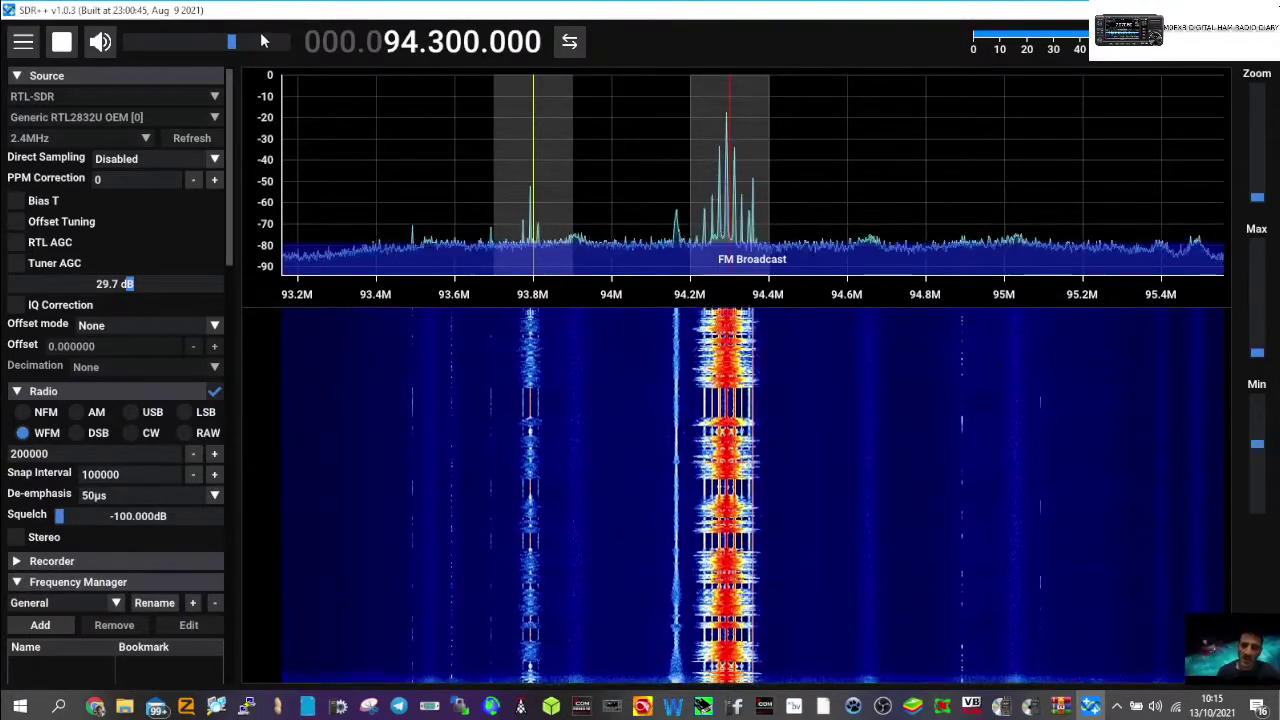
{"action": "left_click", "coordinate": [285, 44]}
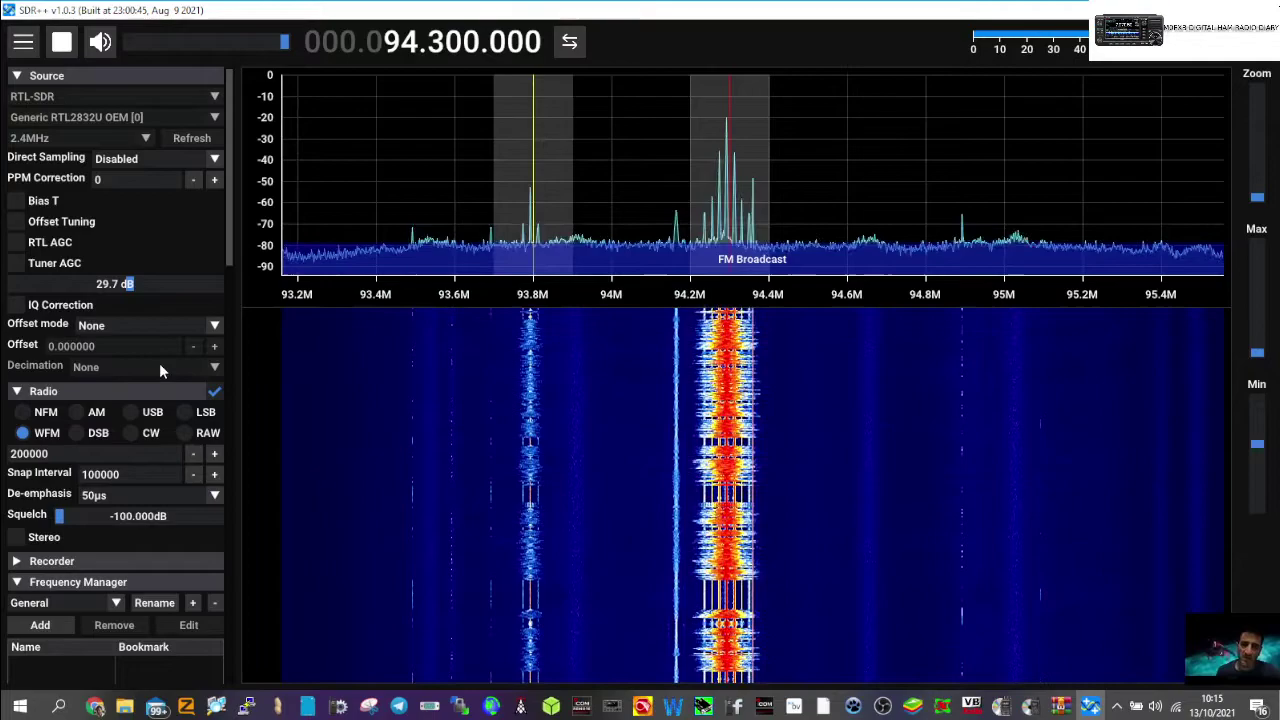
Review the settings sidebar, then hide and restore it to view a wider spectrum.
{"action": "scroll", "coordinate": [160, 370], "scroll_direction": "down", "scroll_amount": 2}
{"action": "scroll", "coordinate": [159, 363], "scroll_direction": "up", "scroll_amount": 2}
{"action": "scroll", "coordinate": [159, 363], "scroll_direction": "down", "scroll_amount": 15}
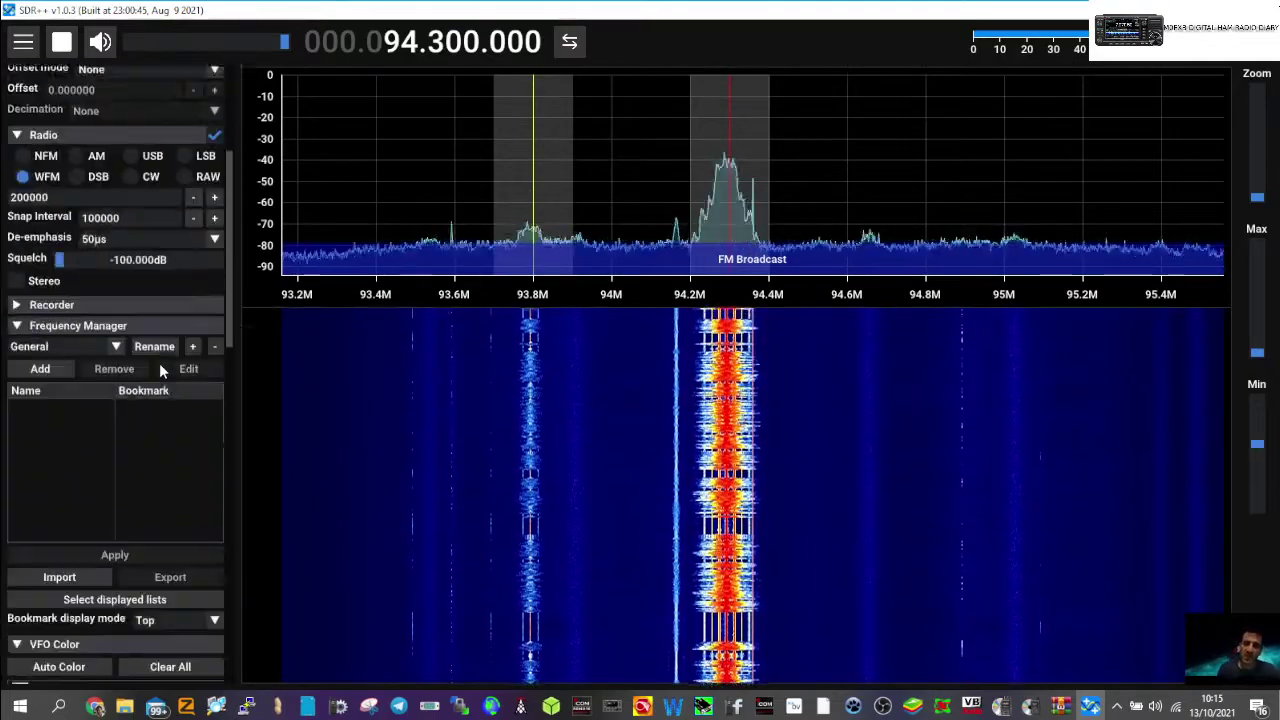
{"action": "scroll", "coordinate": [159, 363], "scroll_direction": "down", "scroll_amount": 6}
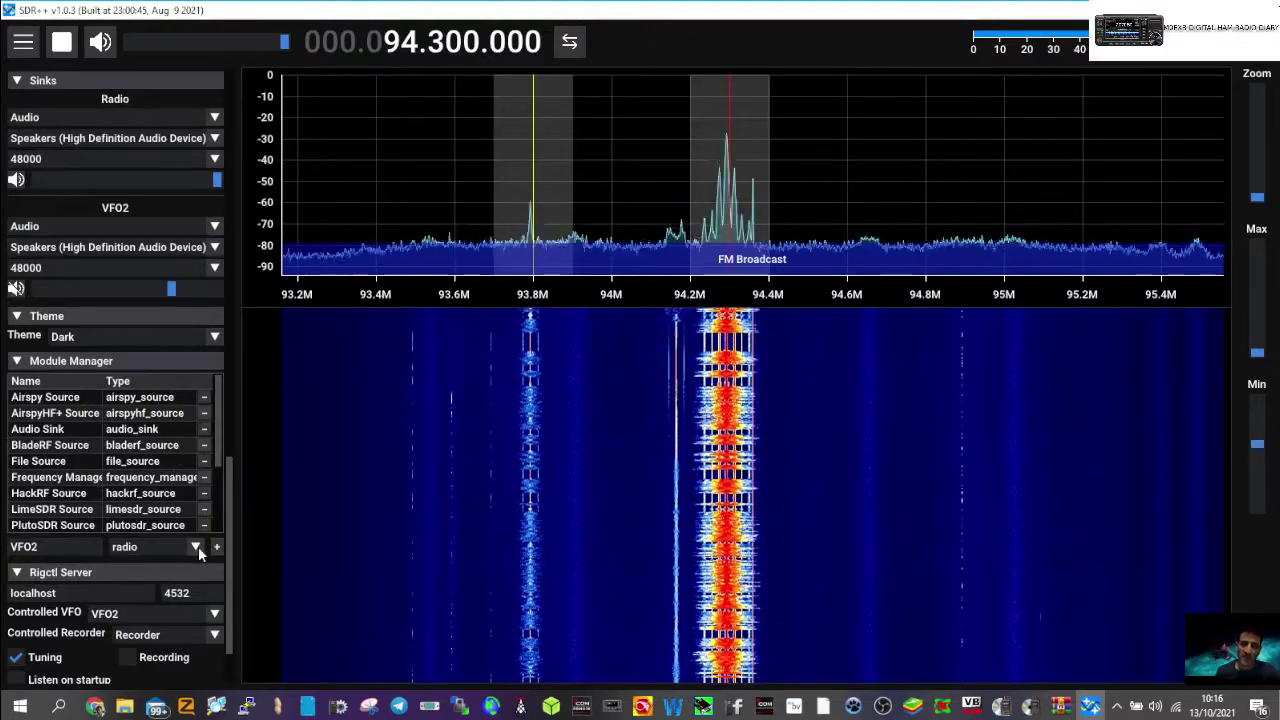
{"action": "scroll", "coordinate": [142, 550], "scroll_direction": "down", "scroll_amount": 1}
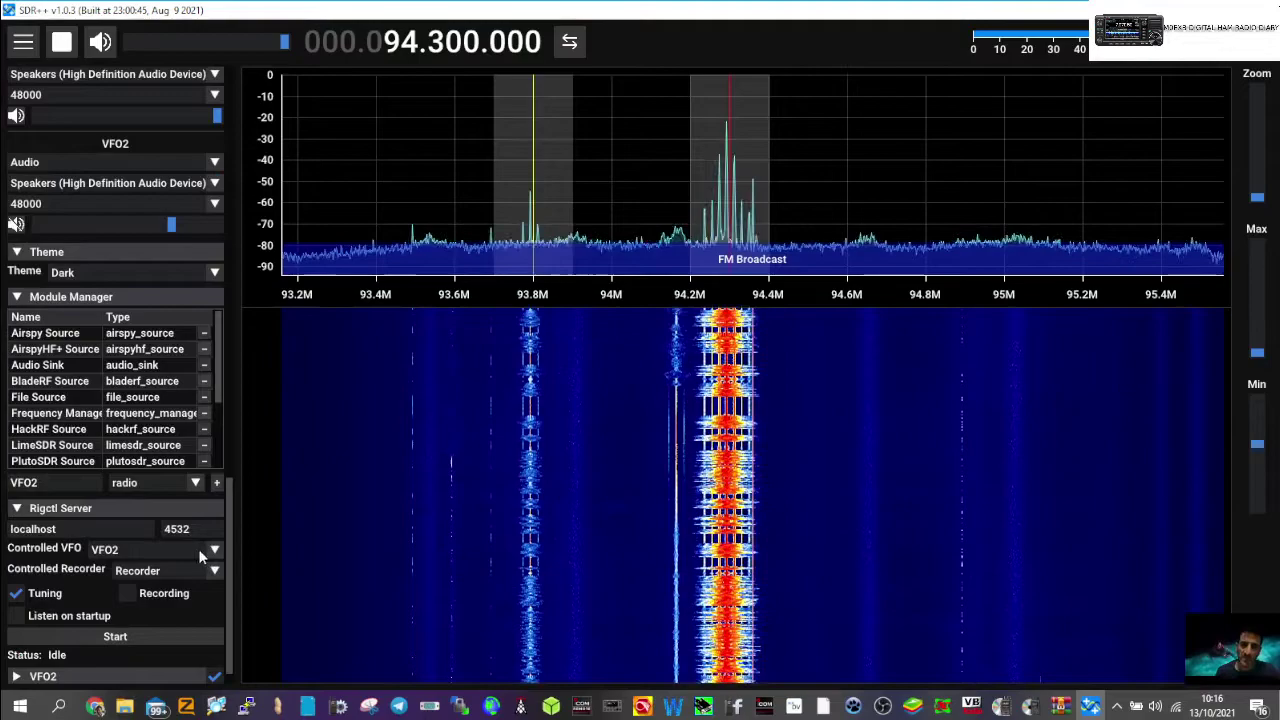
{"action": "scroll", "coordinate": [196, 536], "scroll_direction": "down", "scroll_amount": 1}
{"action": "scroll", "coordinate": [188, 546], "scroll_direction": "up", "scroll_amount": 1}
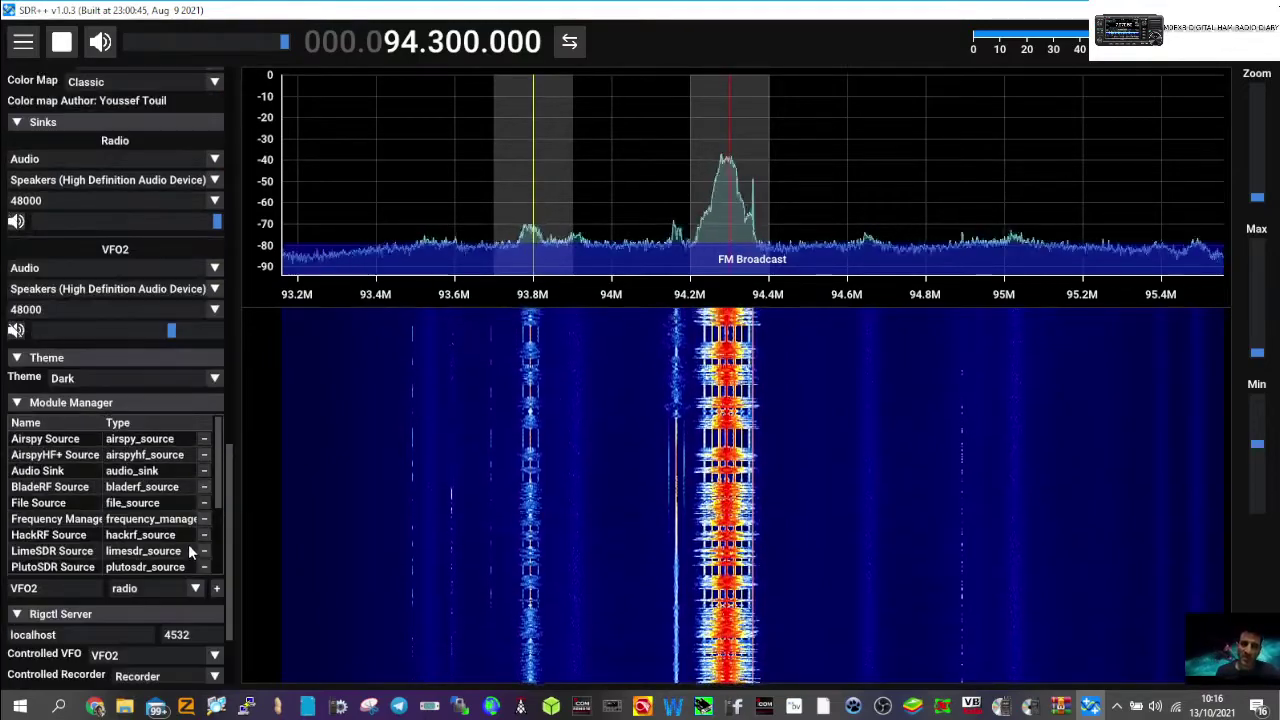
{"action": "scroll", "coordinate": [180, 565], "scroll_direction": "down", "scroll_amount": 1}
{"action": "scroll", "coordinate": [170, 578], "scroll_direction": "up", "scroll_amount": 16}
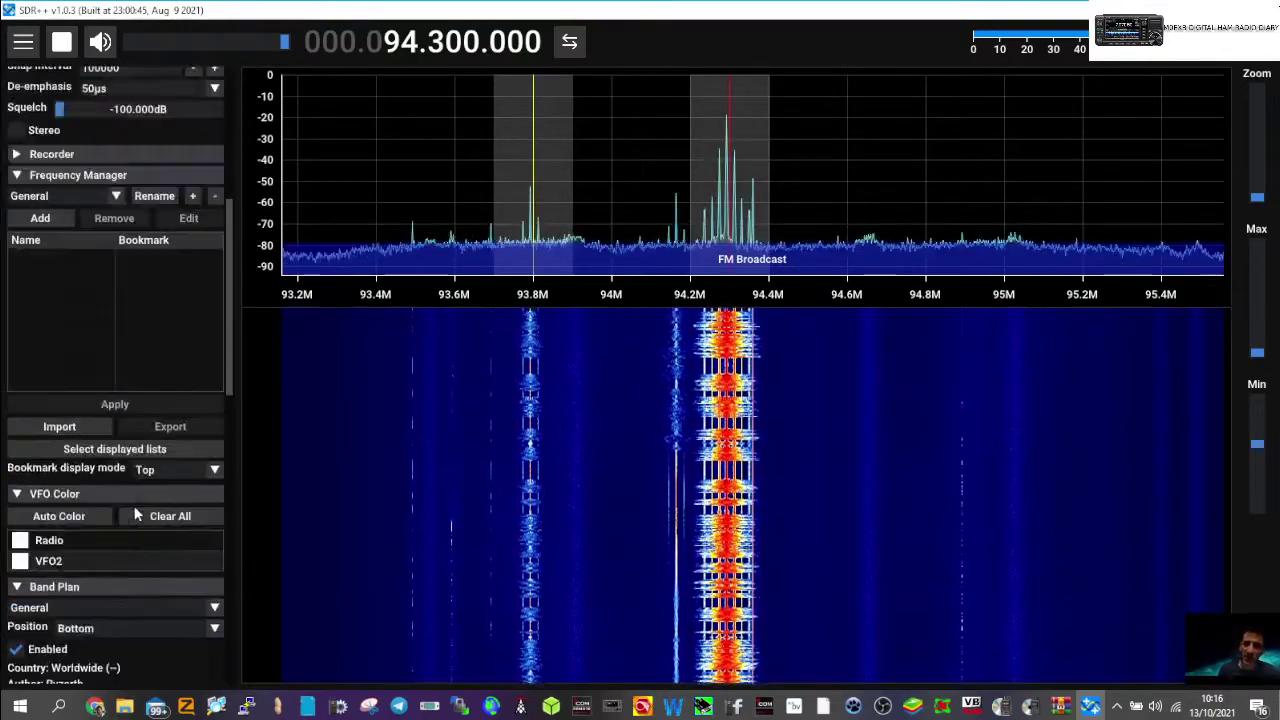
{"action": "scroll", "coordinate": [133, 505], "scroll_direction": "up", "scroll_amount": 3}
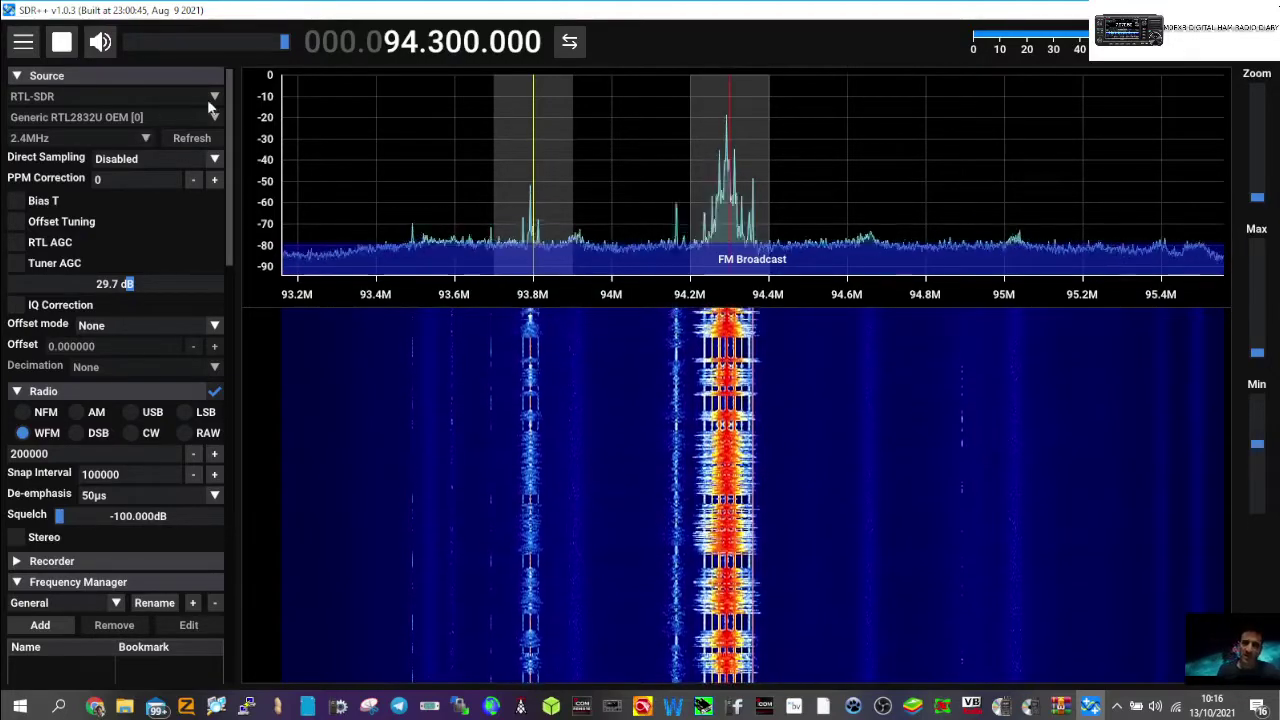
{"action": "left_click", "coordinate": [23, 45]}
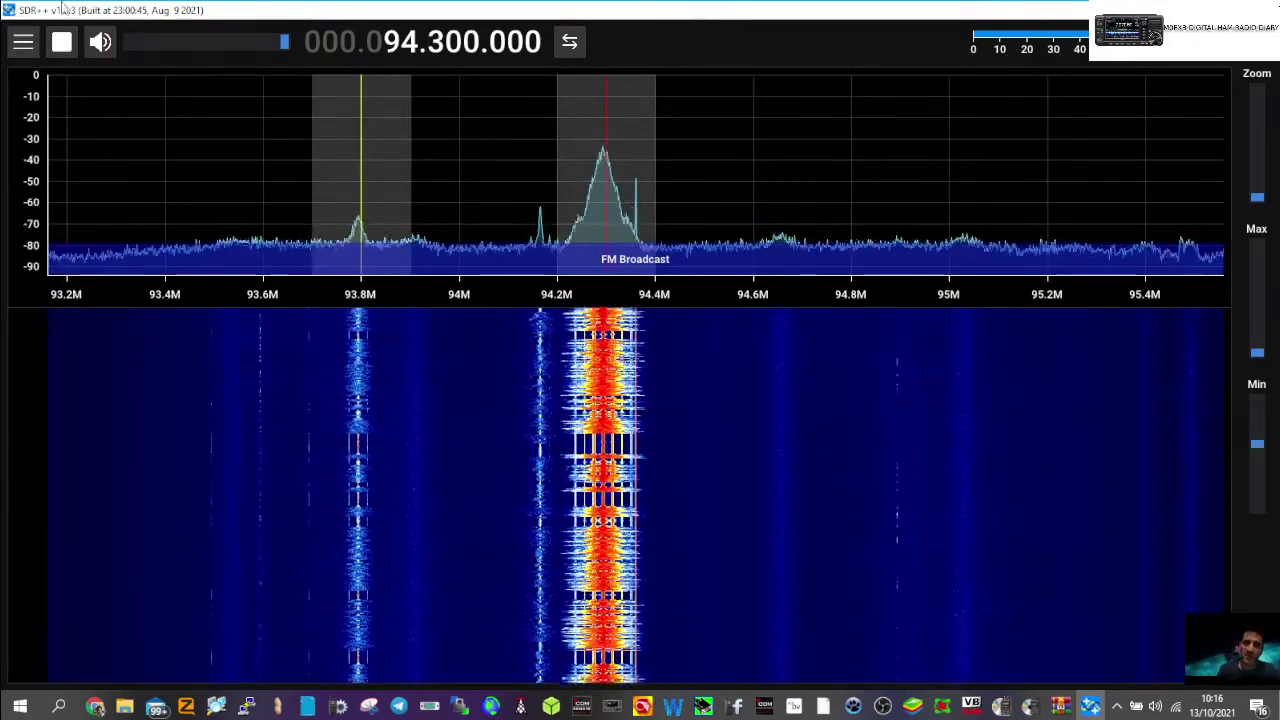
{"action": "left_click", "coordinate": [24, 43]}
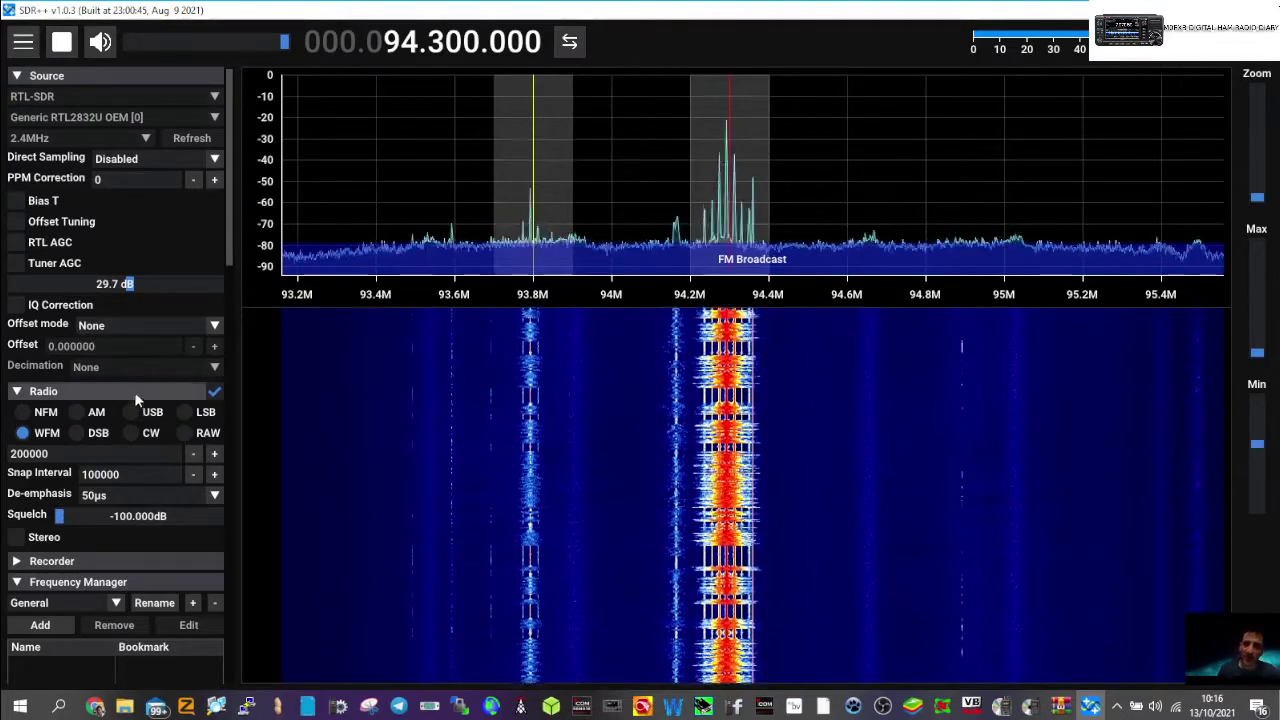
Add a Frequency Manager bookmark named 'RADIO 4' for 94.3 MHz WFM.
{"action": "scroll", "coordinate": [136, 400], "scroll_direction": "down", "scroll_amount": 3}
{"action": "scroll", "coordinate": [137, 404], "scroll_direction": "up", "scroll_amount": 1}
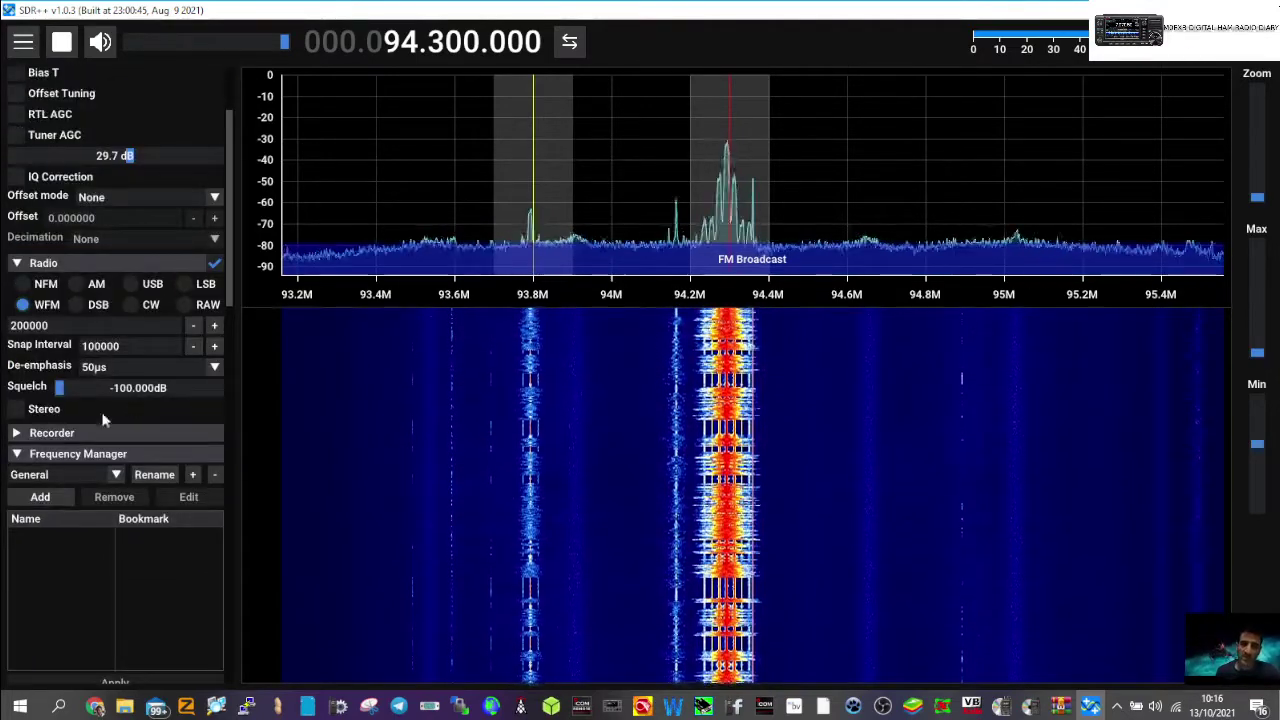
{"action": "scroll", "coordinate": [145, 361], "scroll_direction": "down", "scroll_amount": 2}
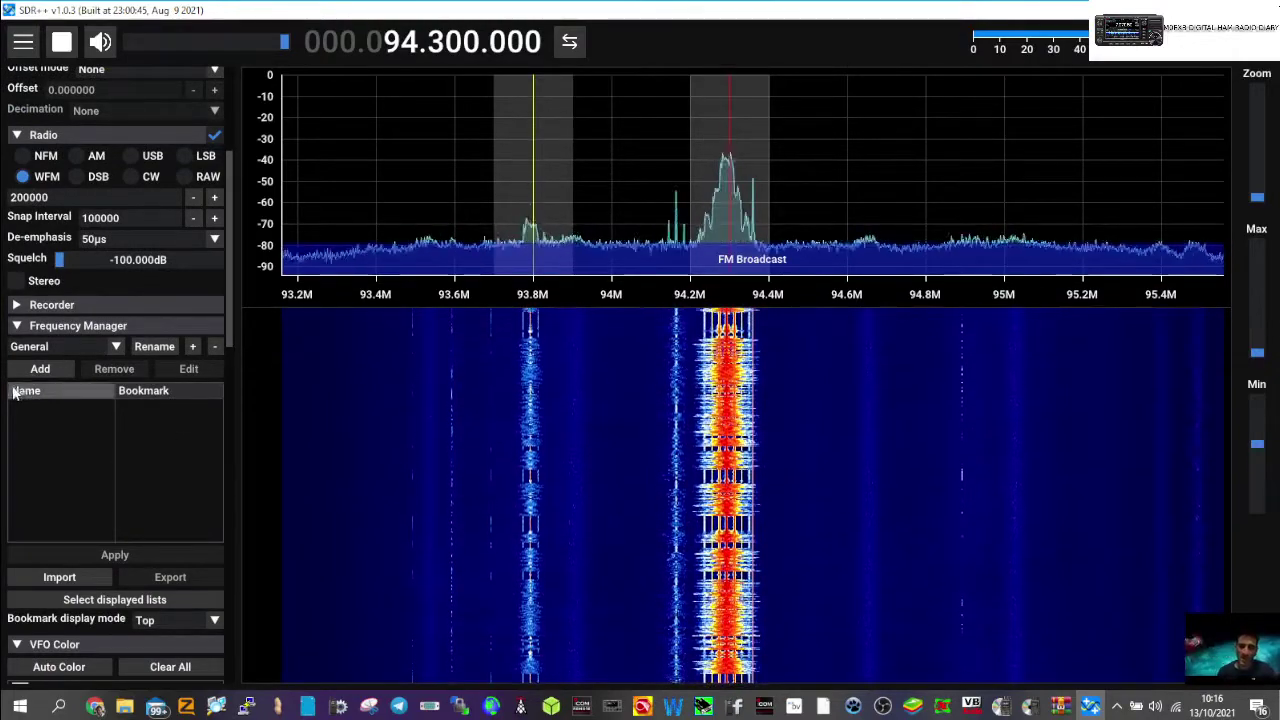
{"action": "left_click", "coordinate": [35, 368]}
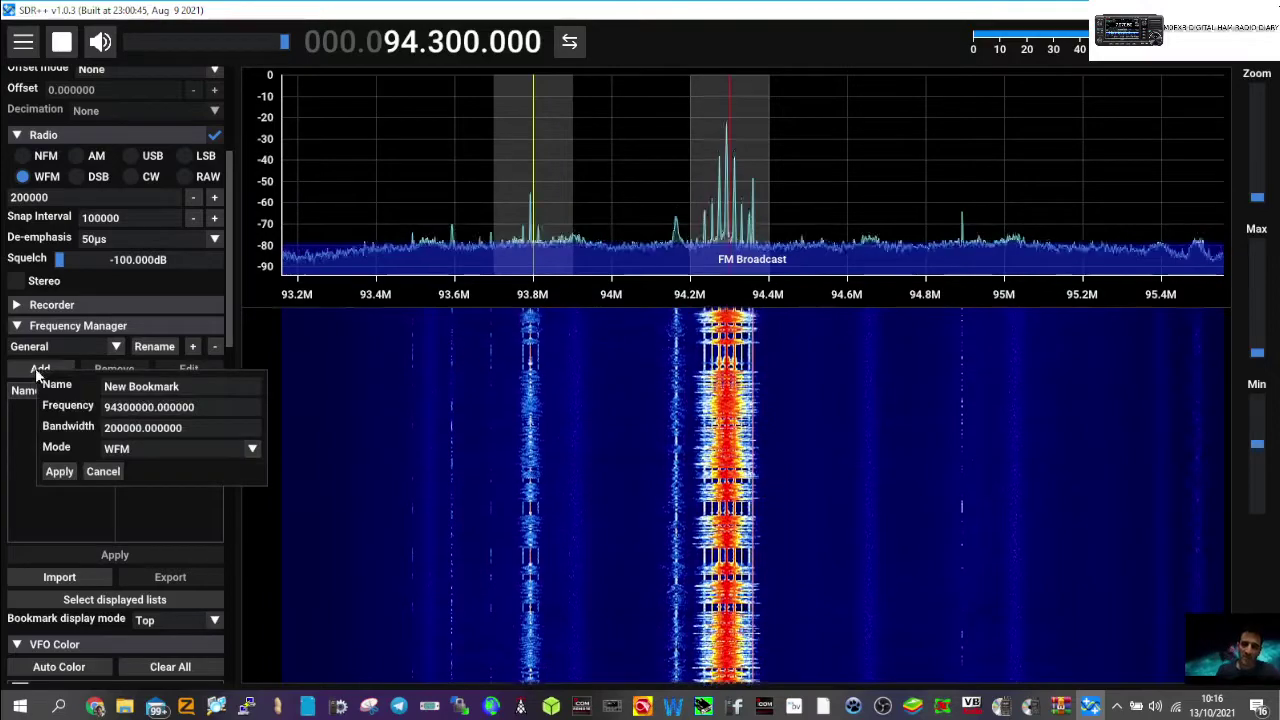
{"action": "left_click", "coordinate": [190, 386]}
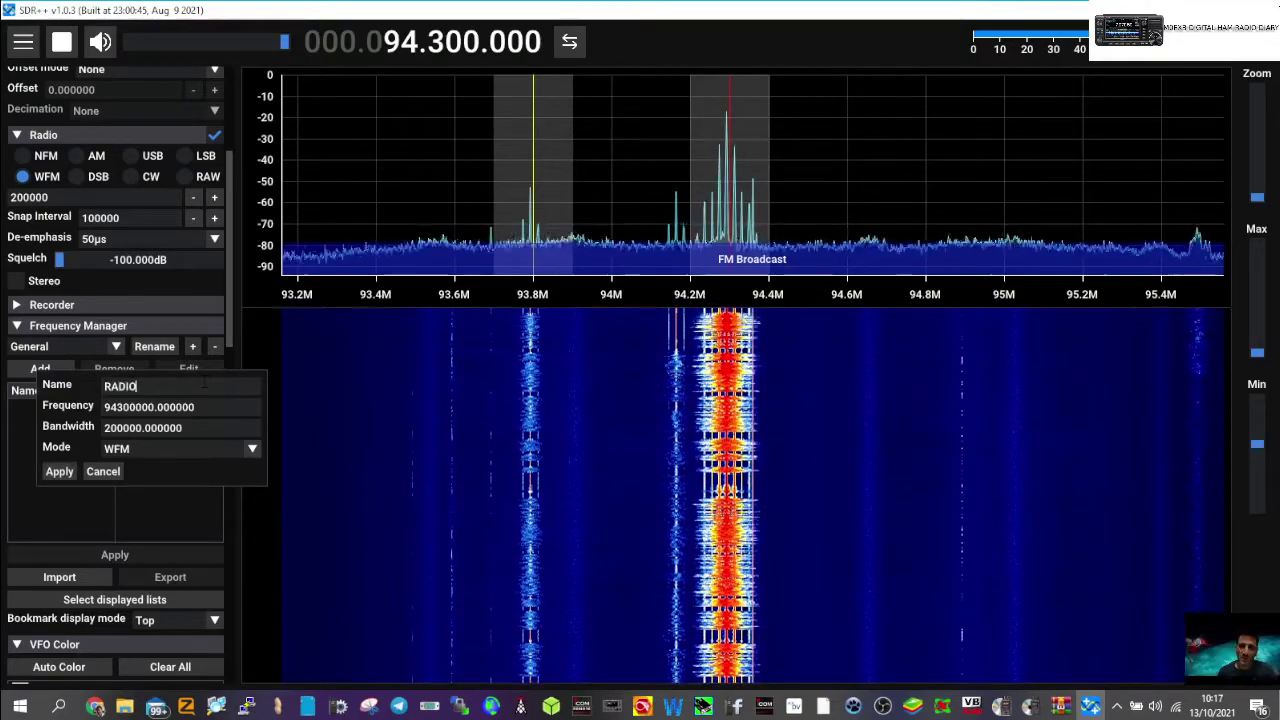
{"action": "type", "text": "RADIO 4"}
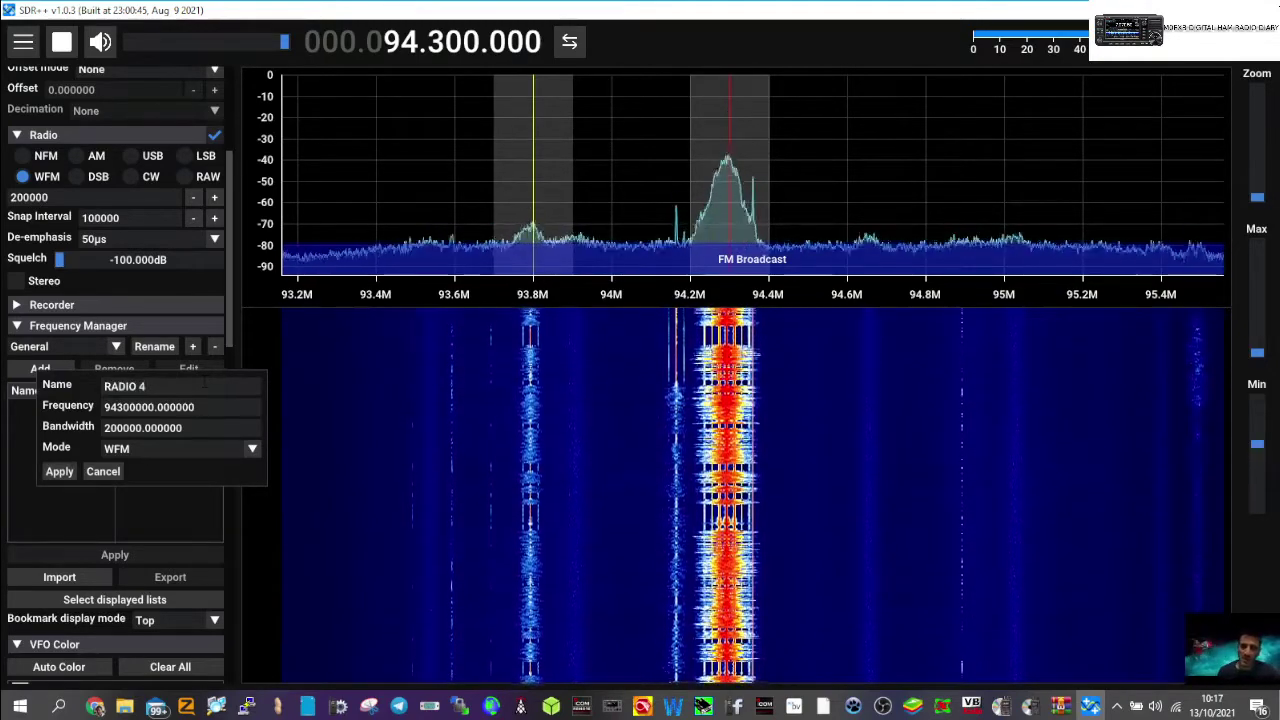
{"action": "left_click", "coordinate": [59, 471]}
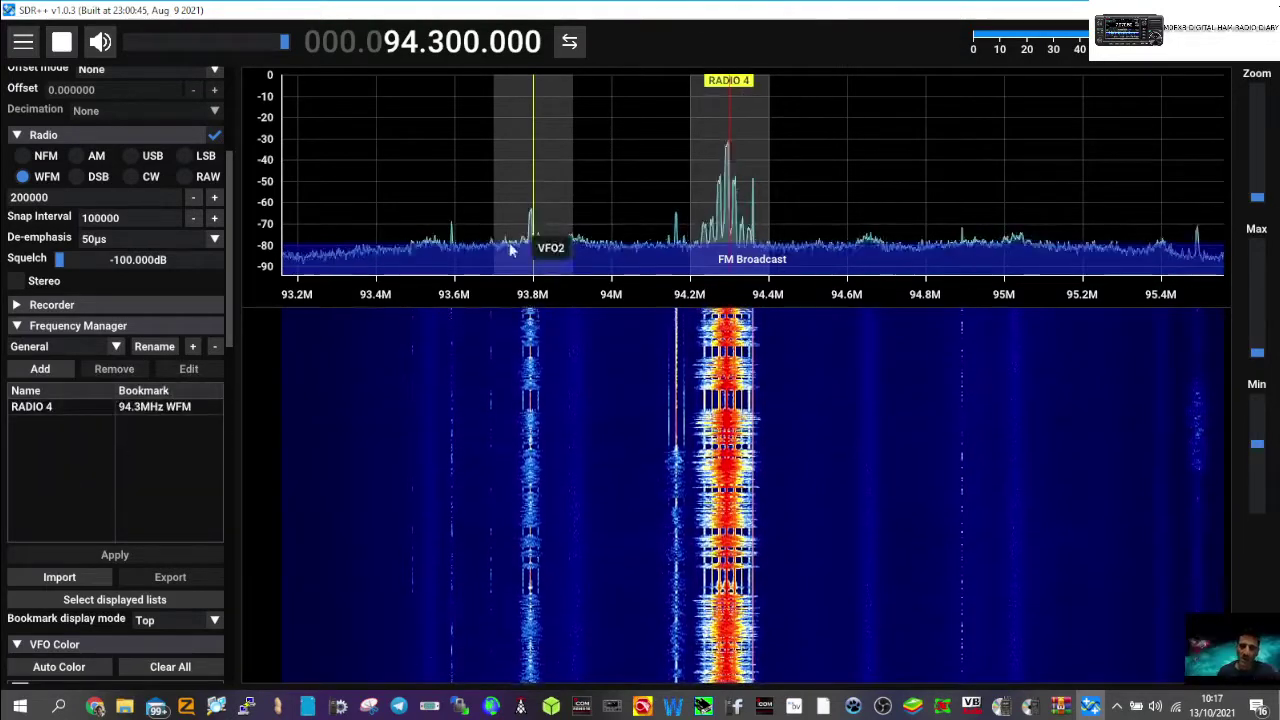
Step the tuner down to 90.8 MHz and save it as a WFM 'New Bookmark'.
{"action": "left_click", "coordinate": [538, 140]}
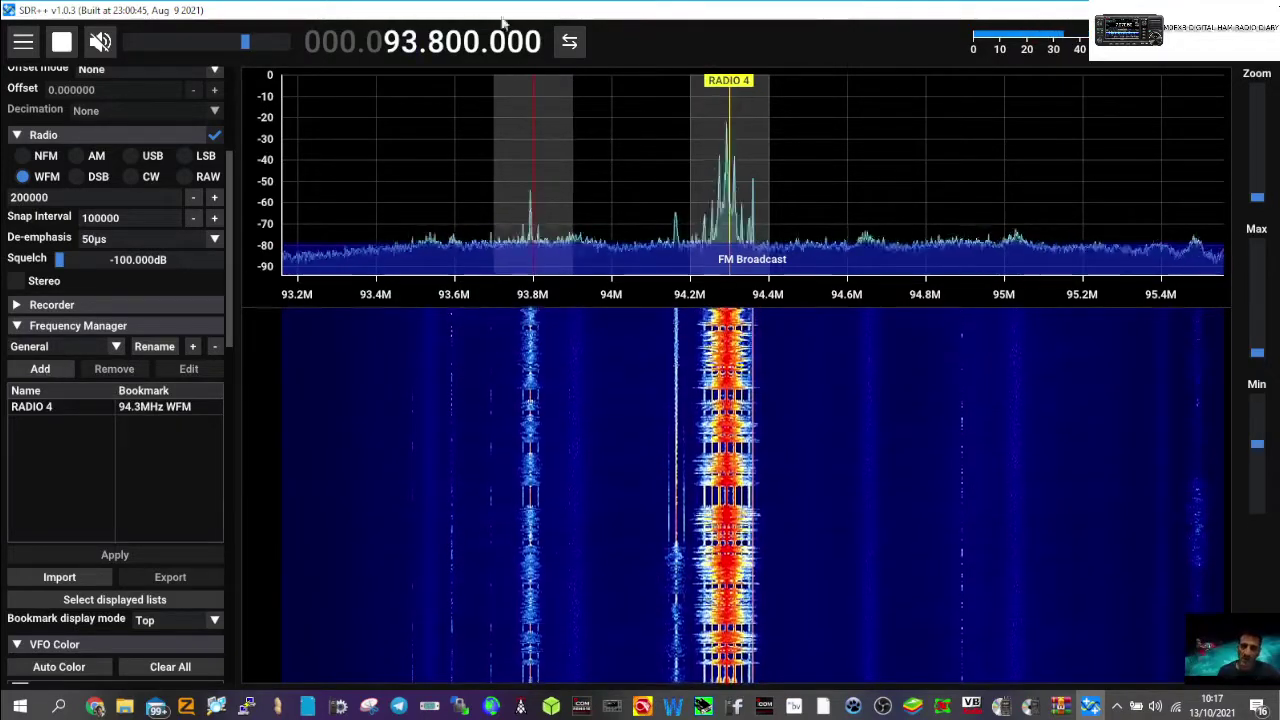
{"action": "left_click", "coordinate": [408, 51]}
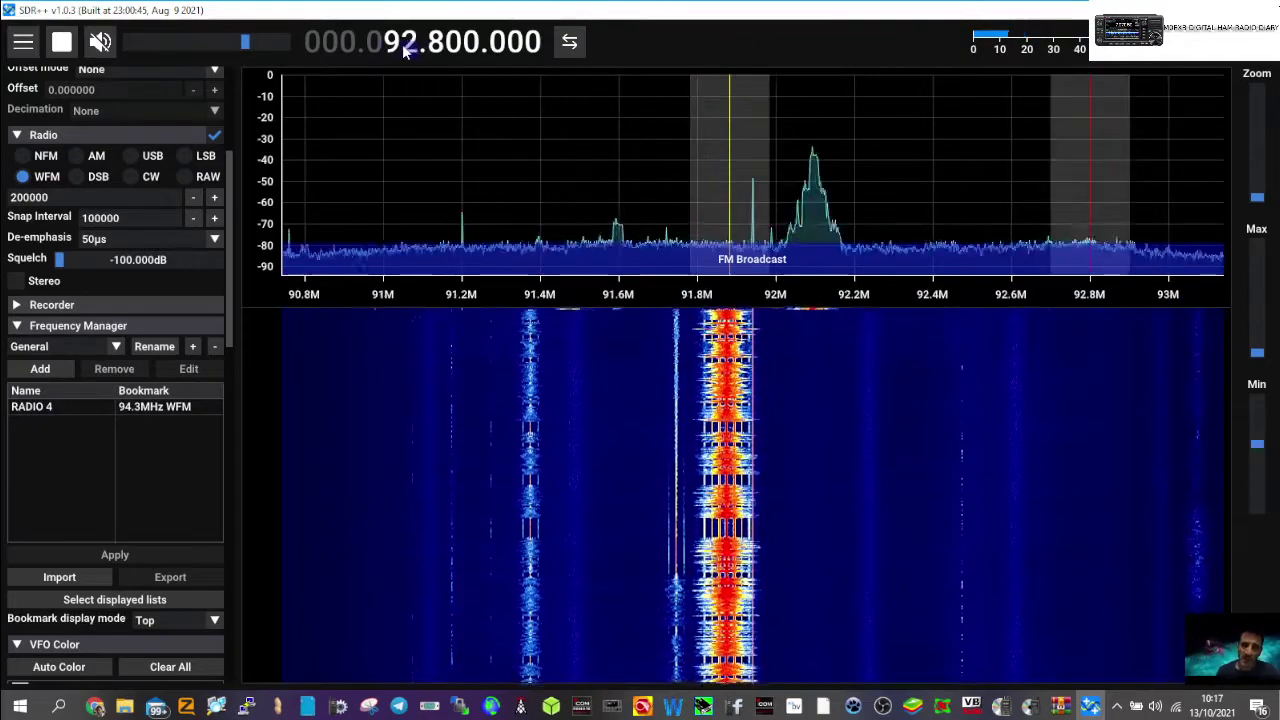
{"action": "left_click", "coordinate": [408, 51]}
{"action": "left_click", "coordinate": [408, 51]}
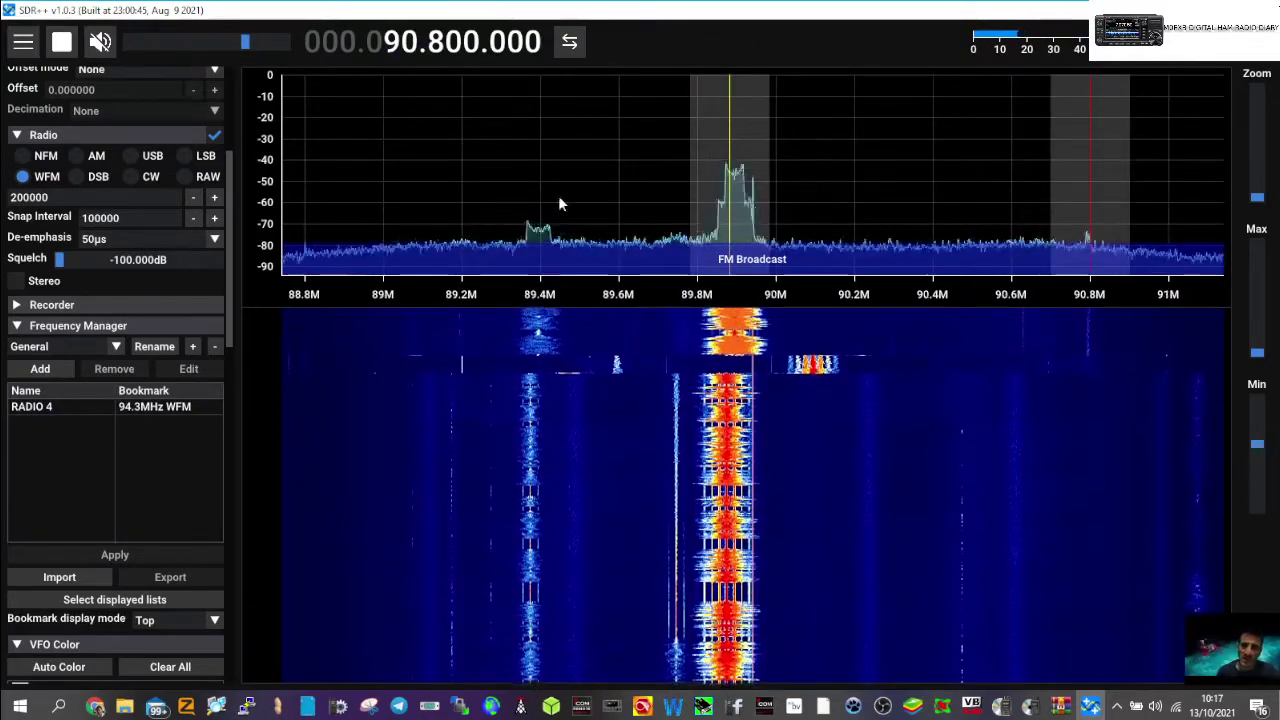
{"action": "left_click", "coordinate": [38, 369]}
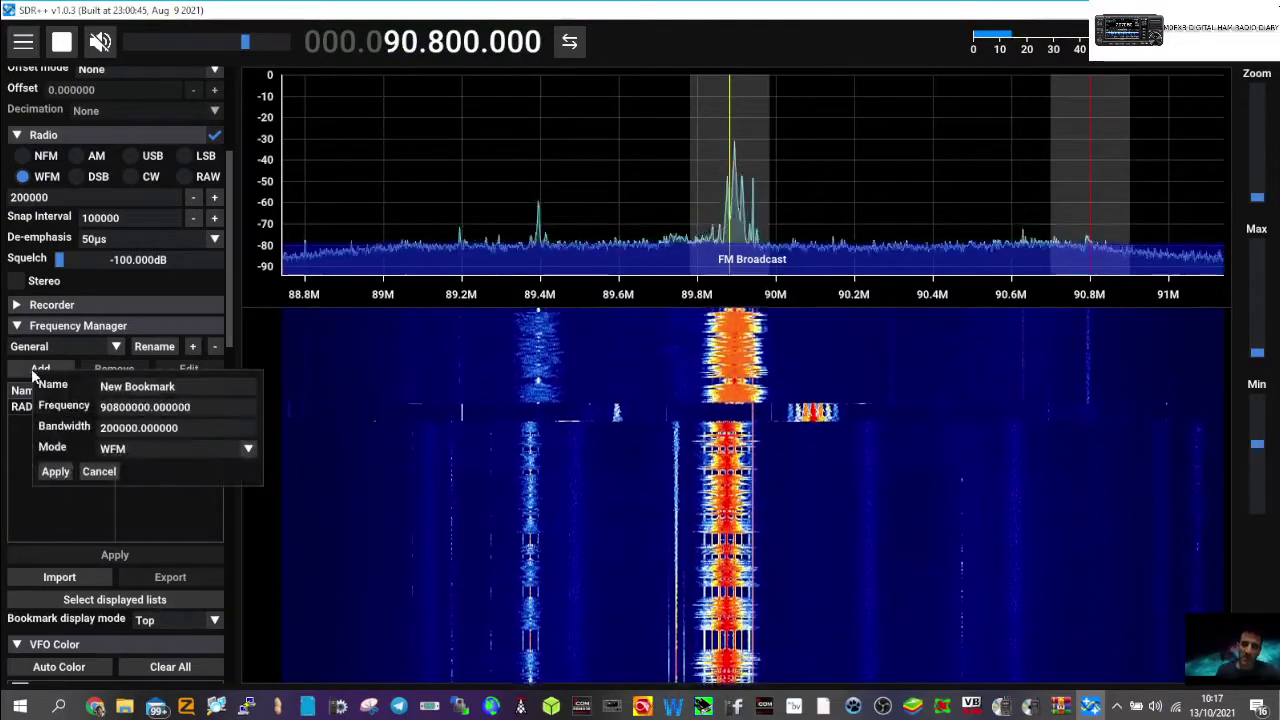
{"action": "left_click", "coordinate": [55, 471]}
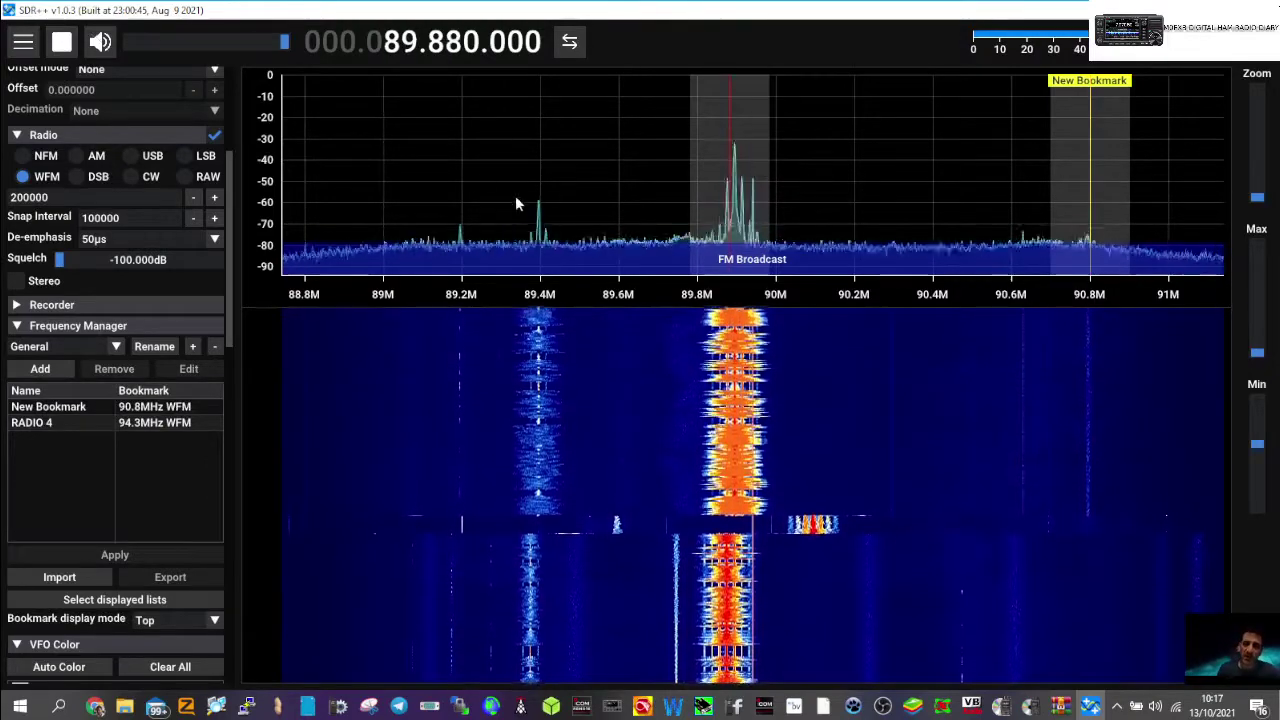
Scroll the frequency digits to 434.550 MHz, select NFM demodulation, and lower the audio volume.
{"action": "scroll", "coordinate": [391, 54], "scroll_direction": "down", "scroll_amount": 3}
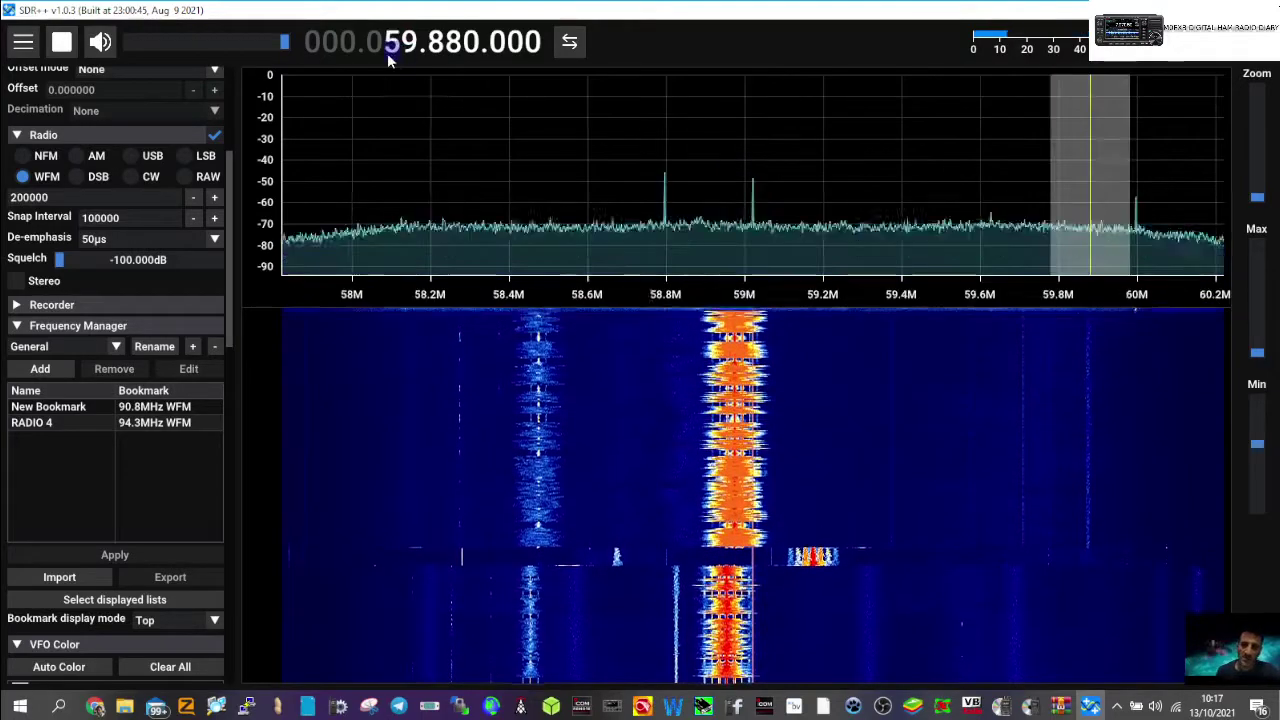
{"action": "scroll", "coordinate": [387, 53], "scroll_direction": "down", "scroll_amount": 1}
{"action": "scroll", "coordinate": [388, 60], "scroll_direction": "up", "scroll_amount": 20}
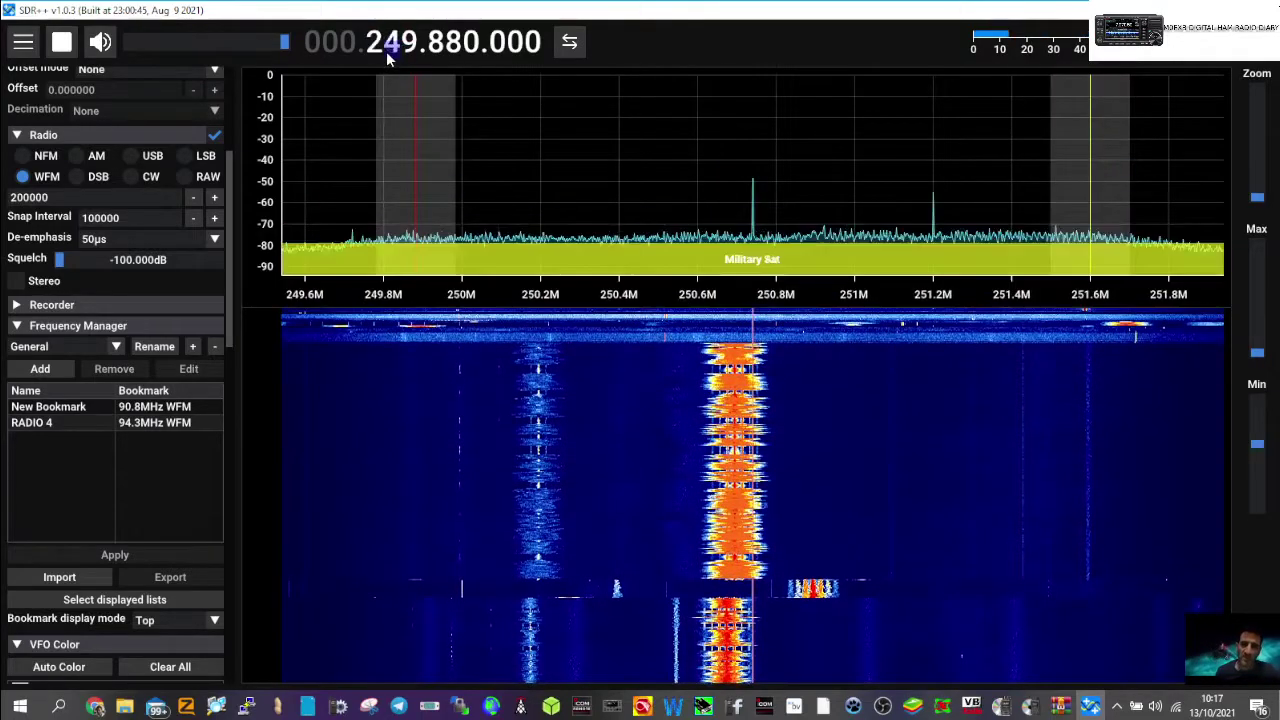
{"action": "scroll", "coordinate": [390, 58], "scroll_direction": "up", "scroll_amount": 11}
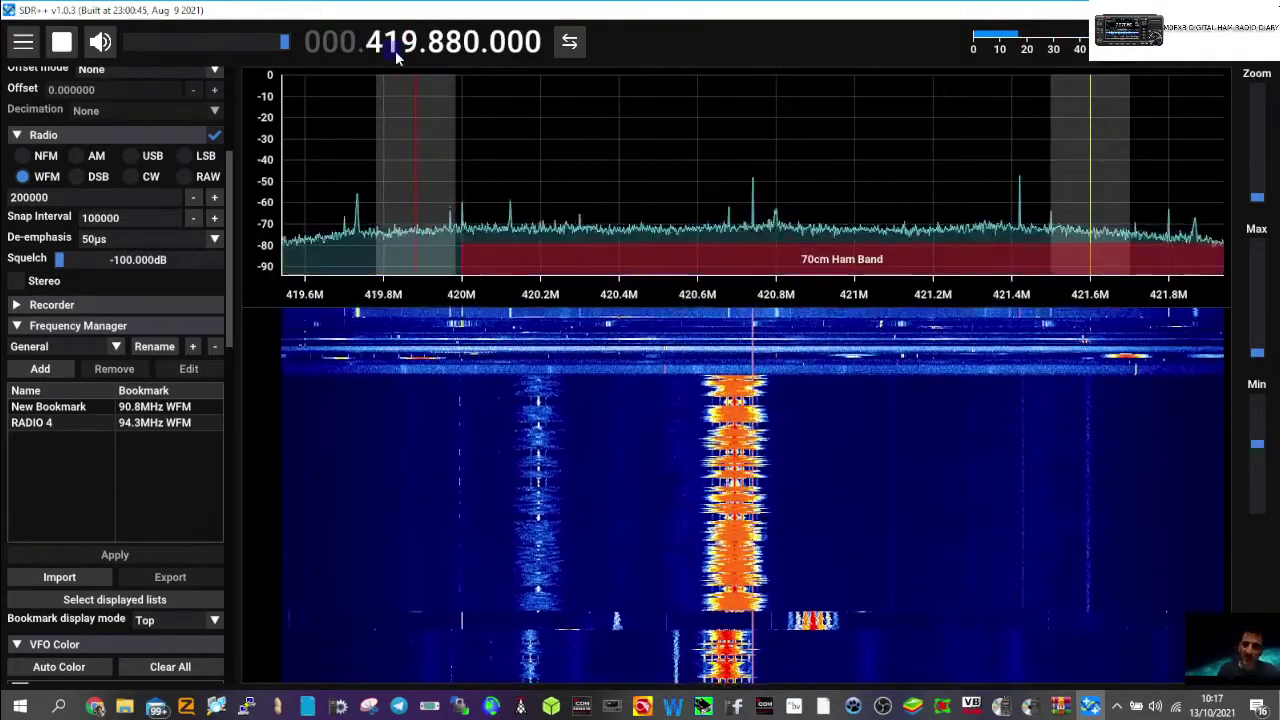
{"action": "scroll", "coordinate": [395, 55], "scroll_direction": "up", "scroll_amount": 2}
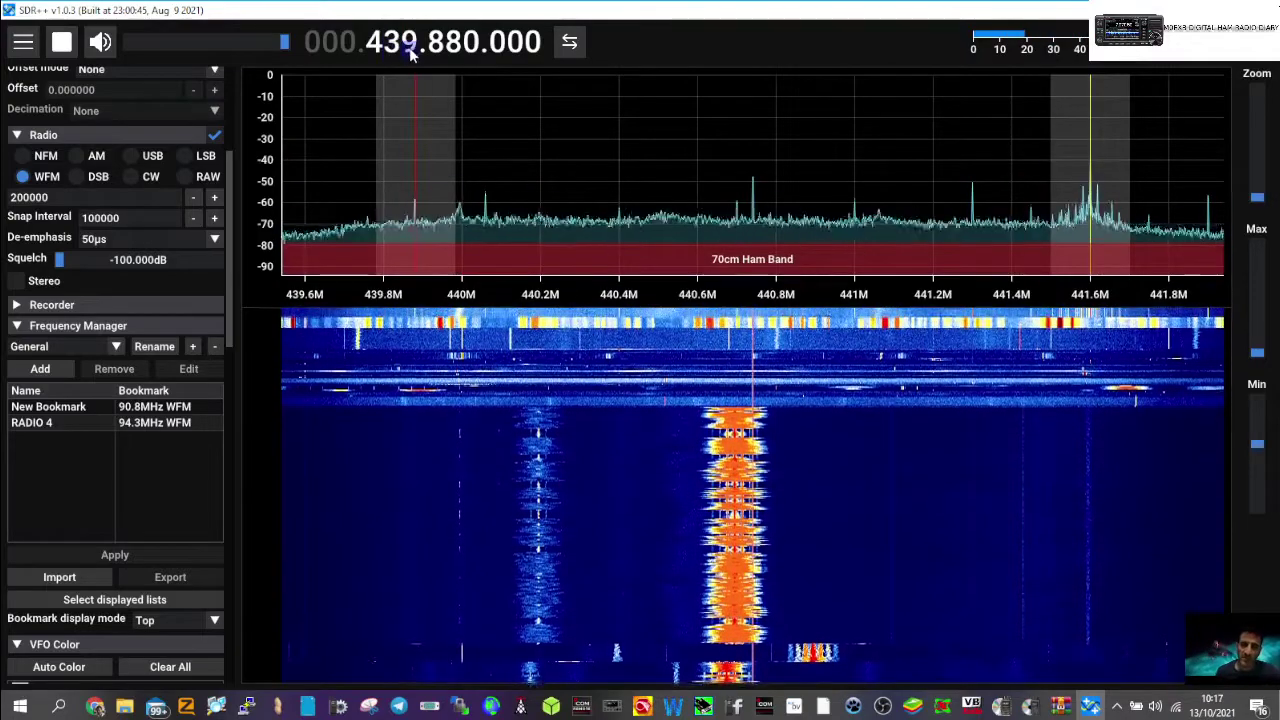
{"action": "scroll", "coordinate": [410, 56], "scroll_direction": "down", "scroll_amount": 2}
{"action": "scroll", "coordinate": [410, 56], "scroll_direction": "down", "scroll_amount": 3}
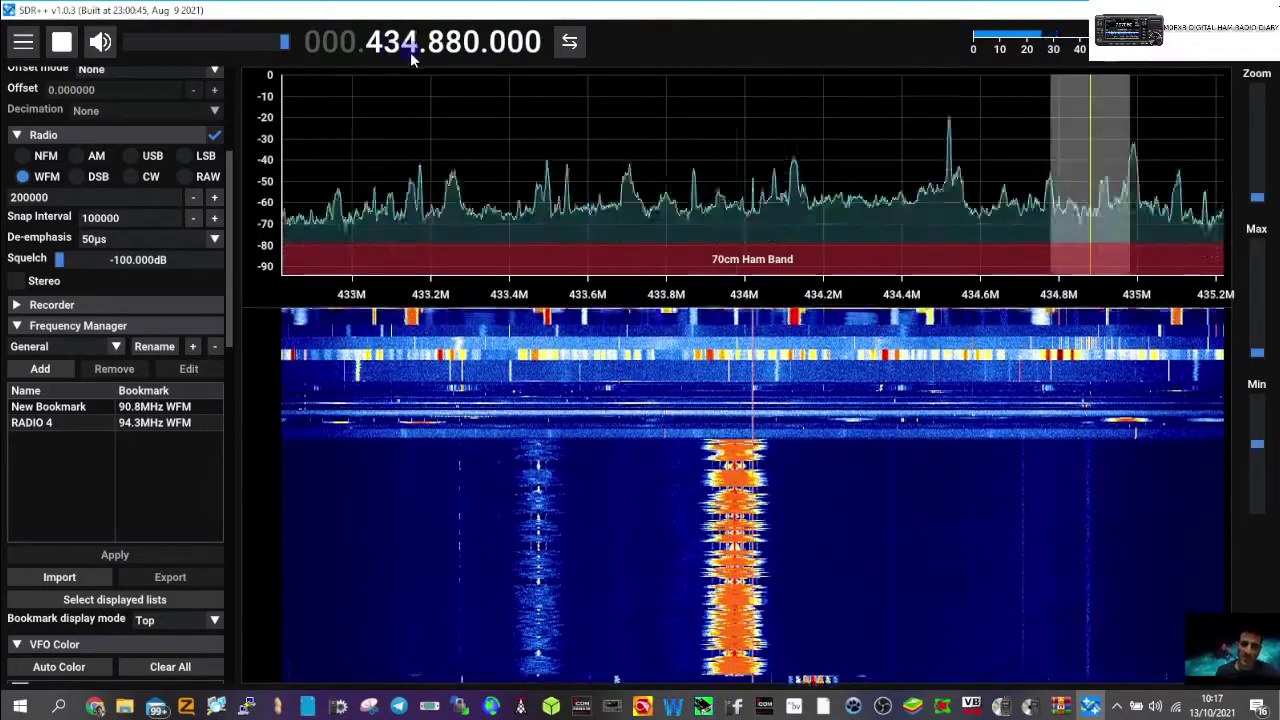
{"action": "scroll", "coordinate": [438, 56], "scroll_direction": "down", "scroll_amount": 4}
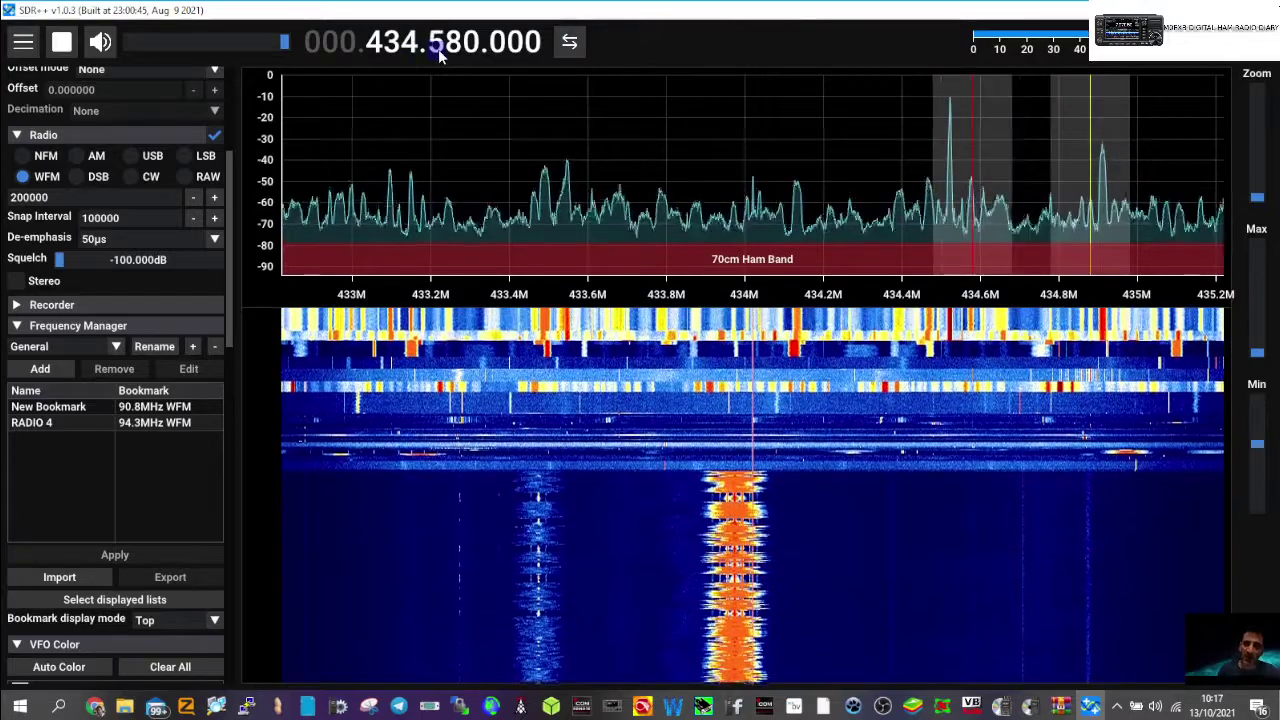
{"action": "scroll", "coordinate": [440, 56], "scroll_direction": "up", "scroll_amount": 1}
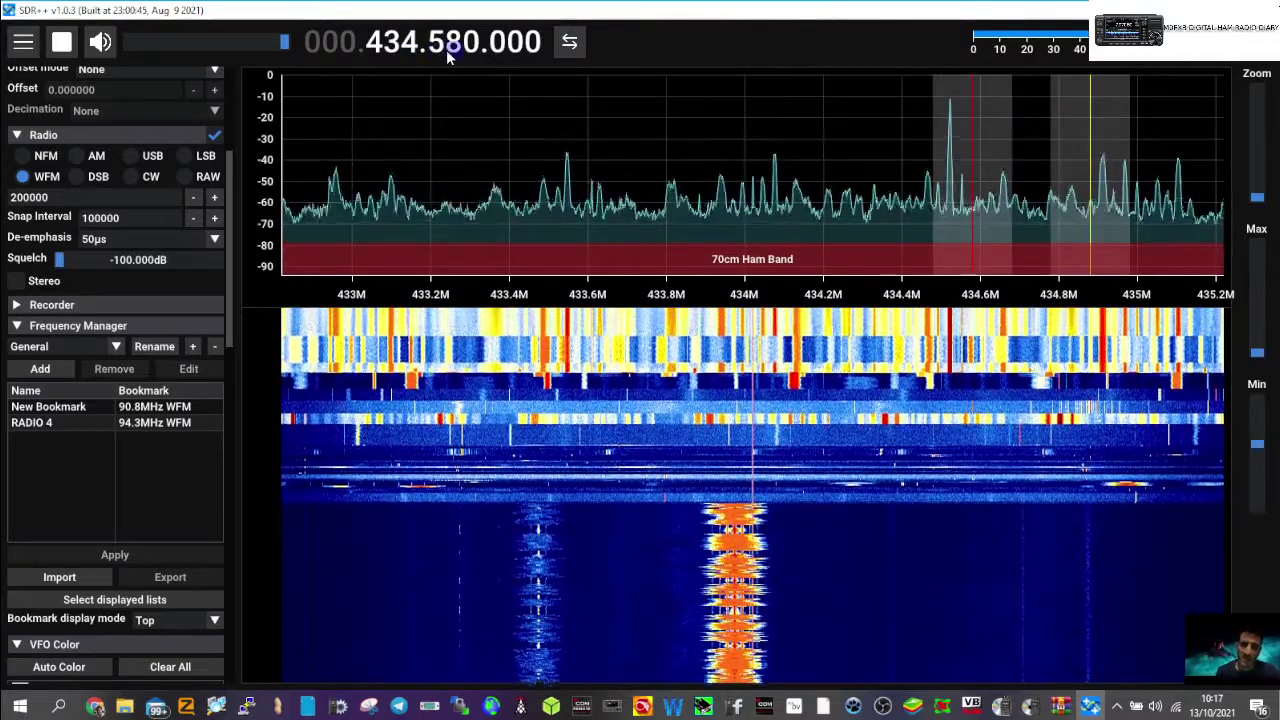
{"action": "scroll", "coordinate": [457, 56], "scroll_direction": "up", "scroll_amount": 2}
{"action": "scroll", "coordinate": [457, 56], "scroll_direction": "down", "scroll_amount": 5}
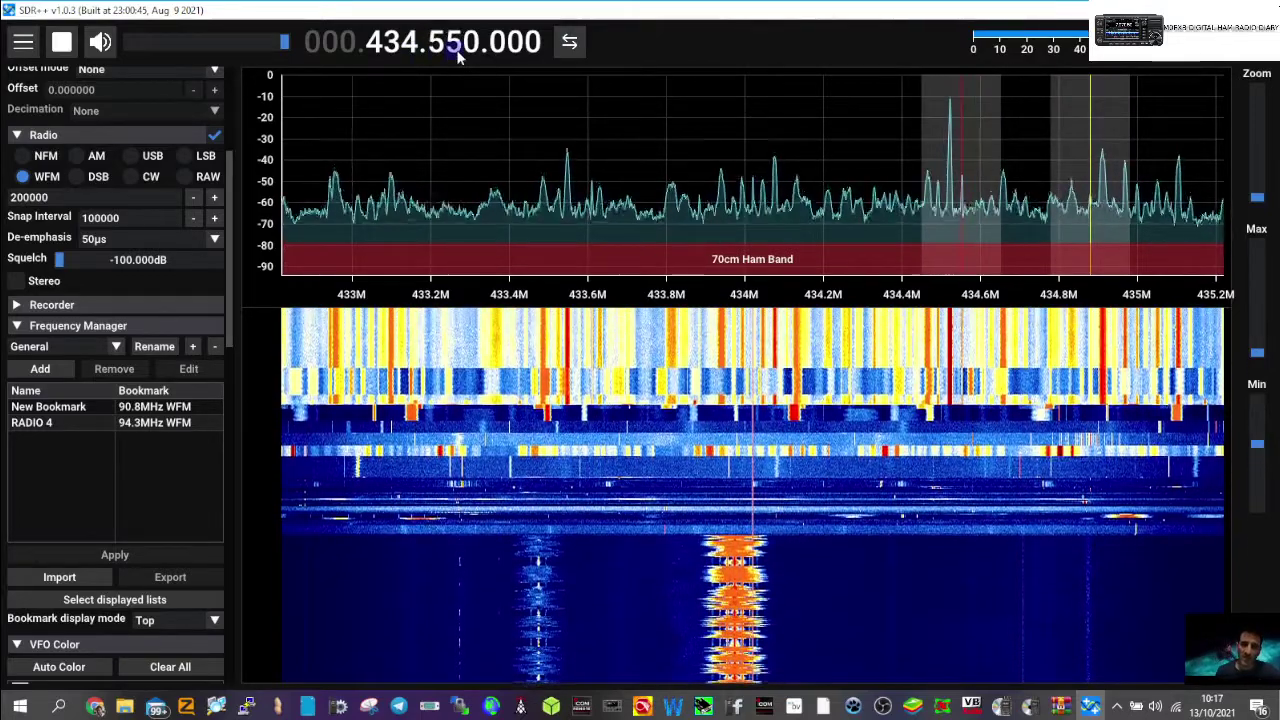
{"action": "left_click", "coordinate": [23, 156]}
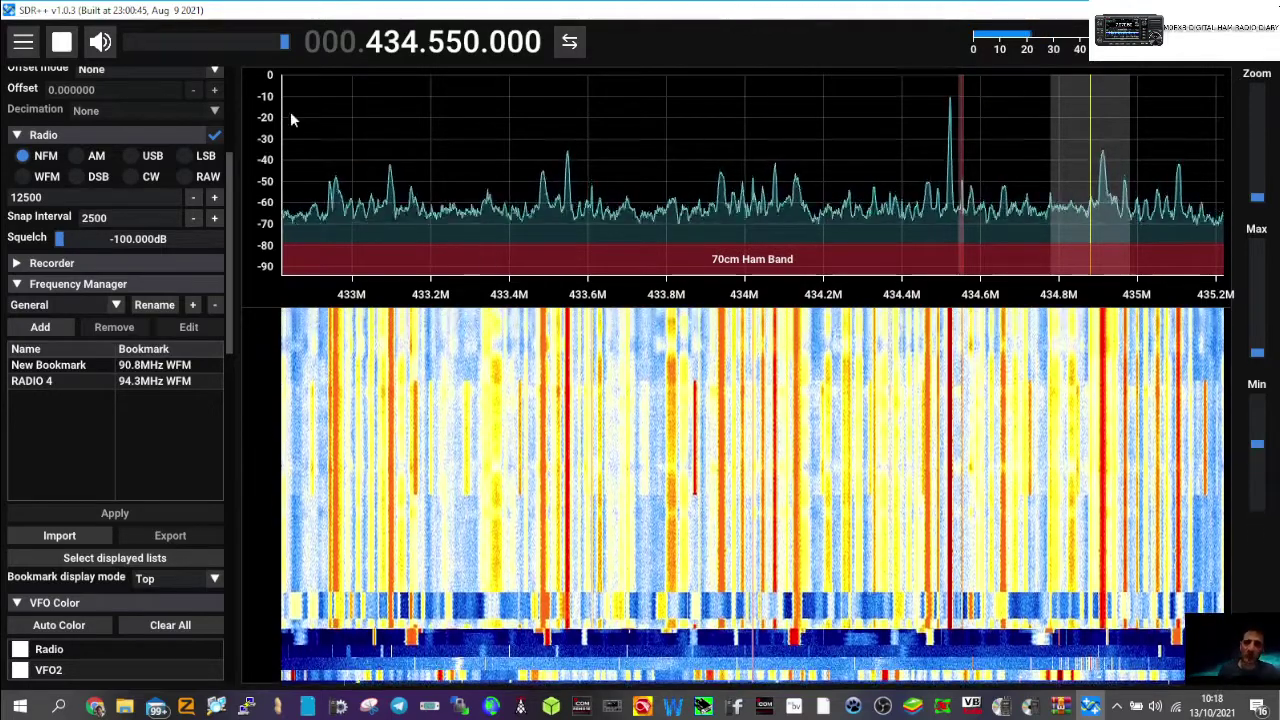
{"action": "left_click", "coordinate": [139, 43]}
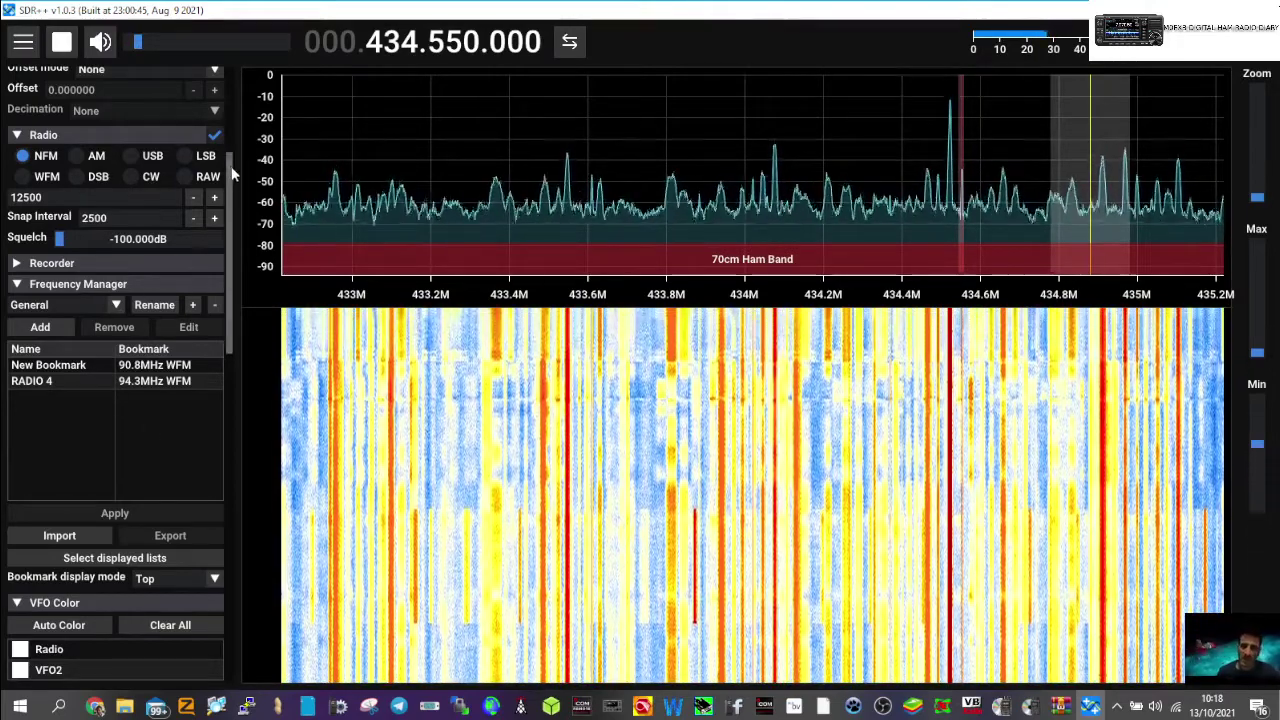
Stop the receiver, raise the RTL-SDR gain to 43.9 dB, and restart reception.
{"action": "left_click_drag", "start_coordinate": [228, 150], "coordinate": [236, 96]}
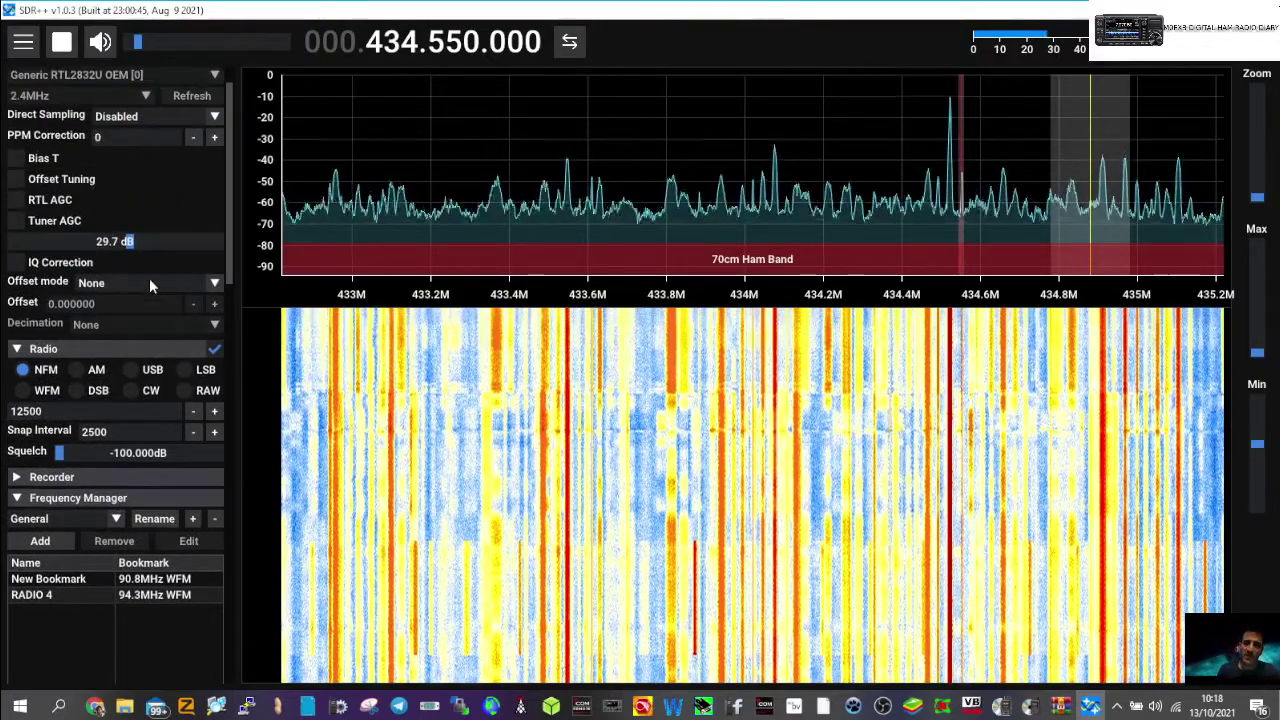
{"action": "scroll", "coordinate": [100, 110], "scroll_direction": "up", "scroll_amount": 1}
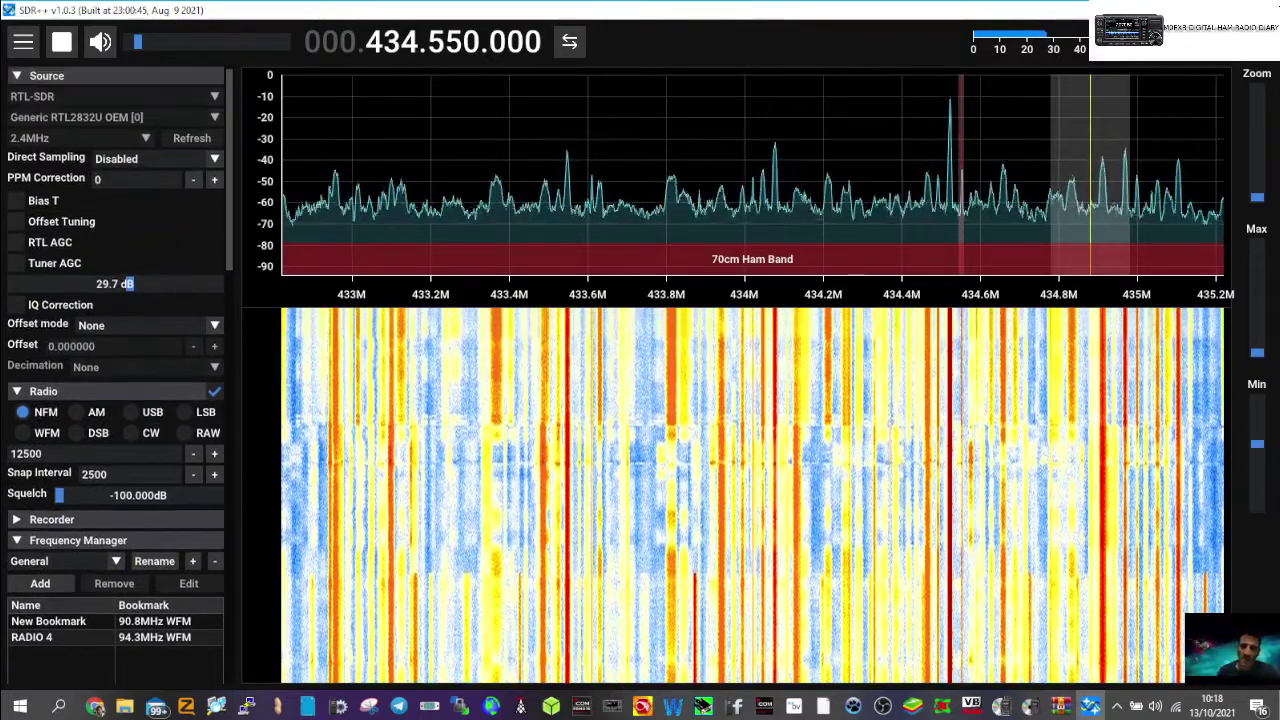
{"action": "left_click", "coordinate": [62, 42]}
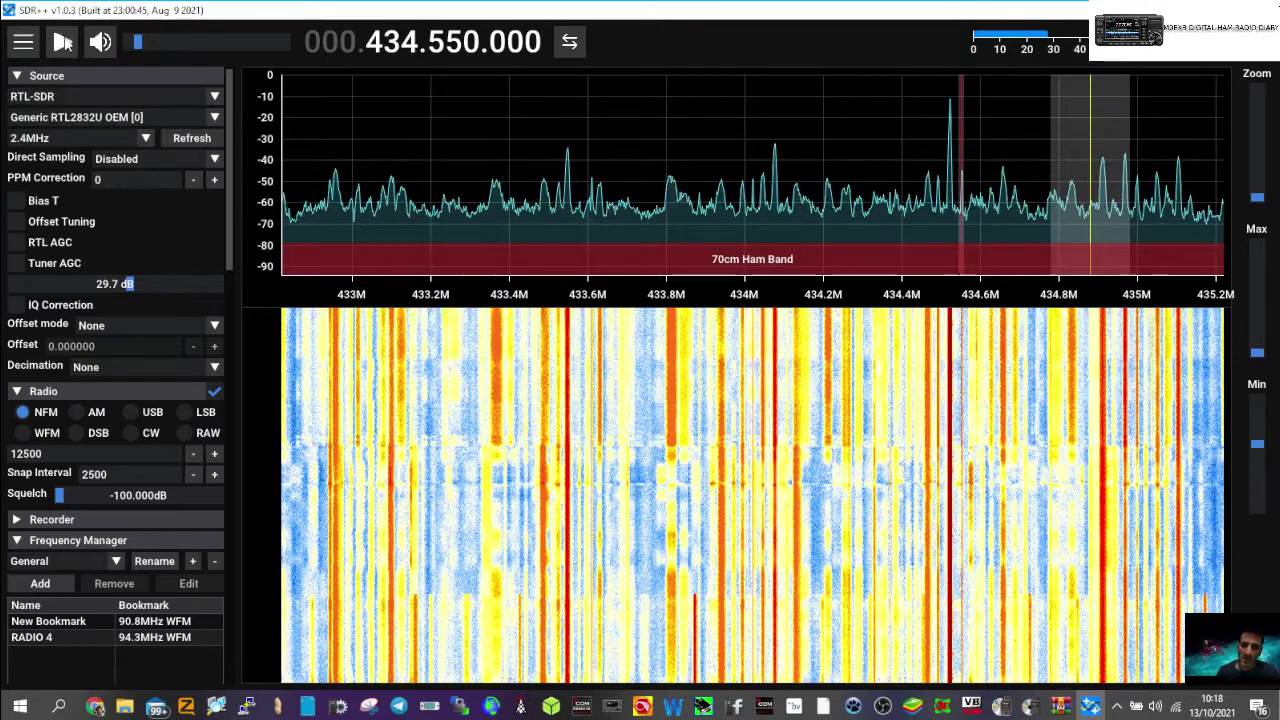
{"action": "scroll", "coordinate": [170, 224], "scroll_direction": "down", "scroll_amount": 6}
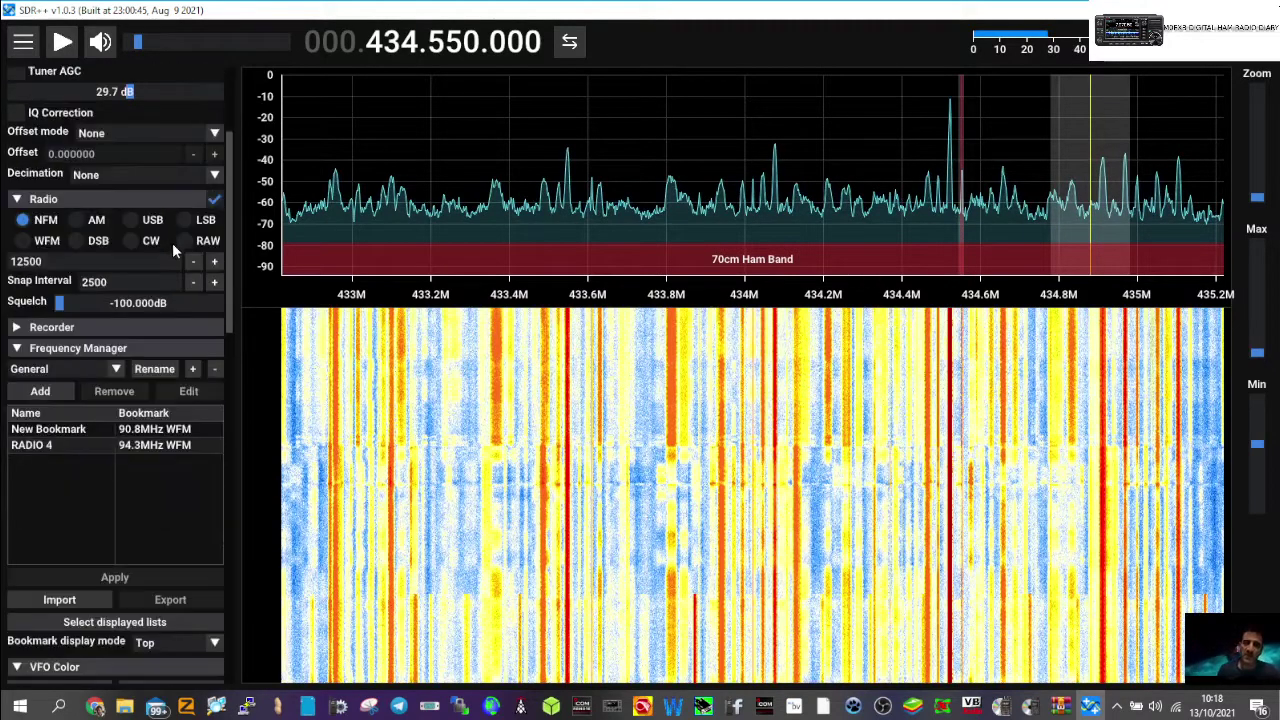
{"action": "scroll", "coordinate": [172, 243], "scroll_direction": "up", "scroll_amount": 6}
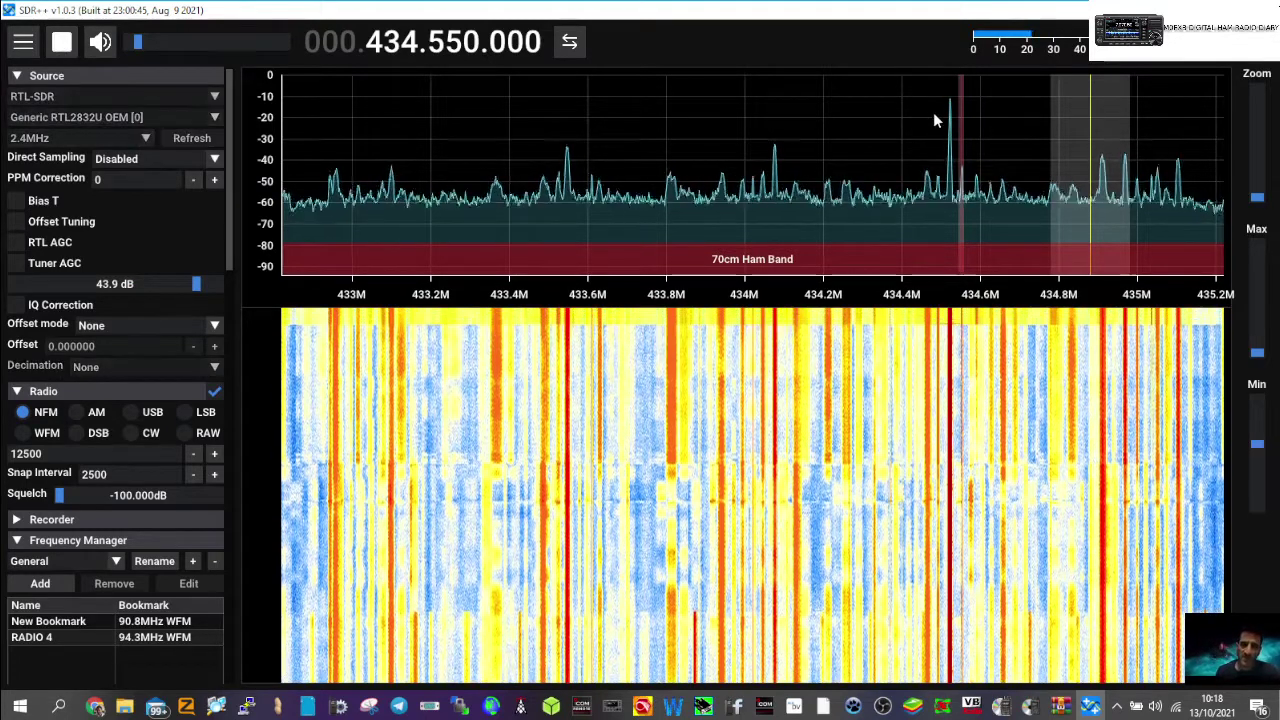
{"action": "key", "text": "space"}
Turn the audio volume up, then bring it back down close to minimum.
{"action": "left_click_drag", "start_coordinate": [137, 41], "coordinate": [247, 41]}
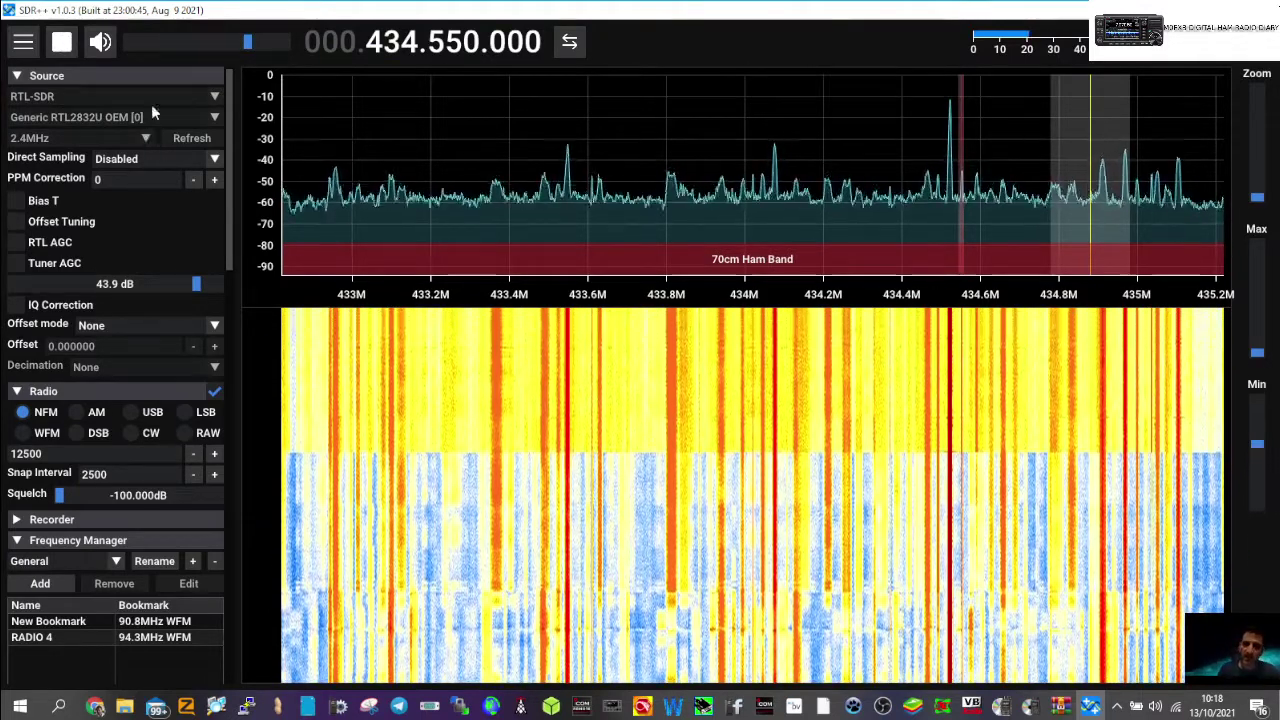
{"action": "scroll", "coordinate": [152, 468], "scroll_direction": "down", "scroll_amount": 11}
{"action": "scroll", "coordinate": [153, 469], "scroll_direction": "up", "scroll_amount": 10}
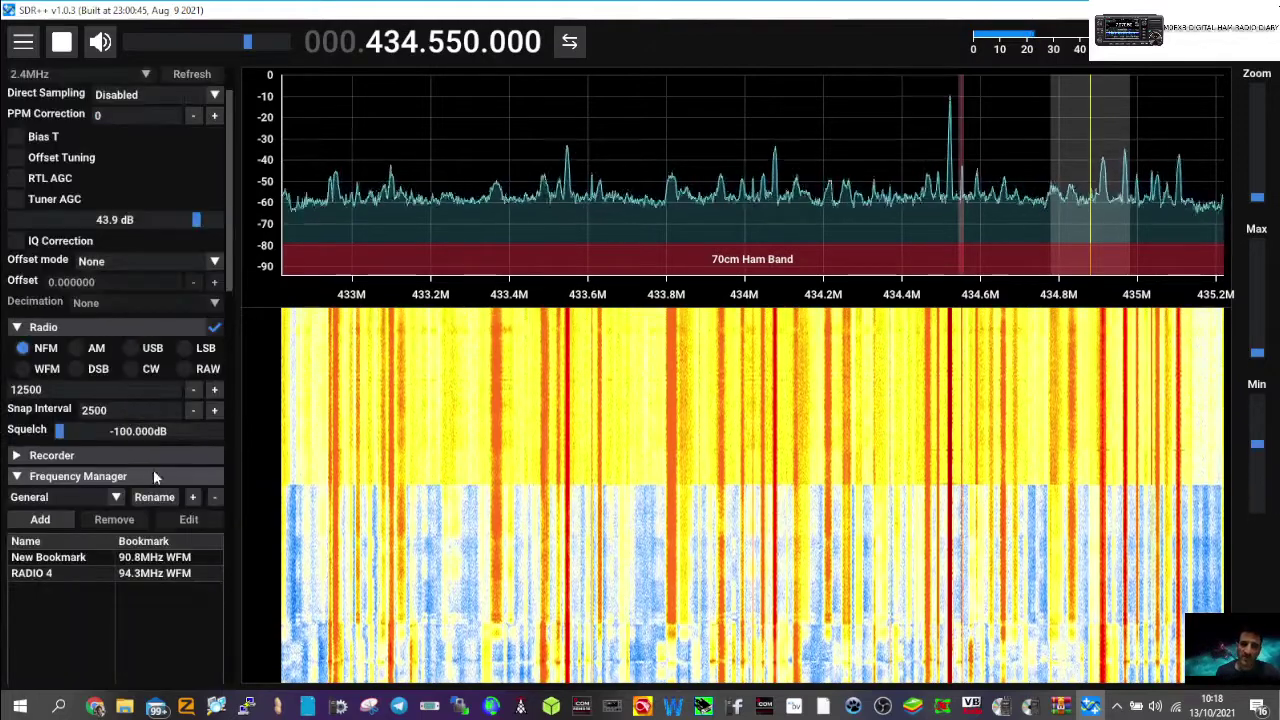
{"action": "scroll", "coordinate": [153, 476], "scroll_direction": "up", "scroll_amount": 2}
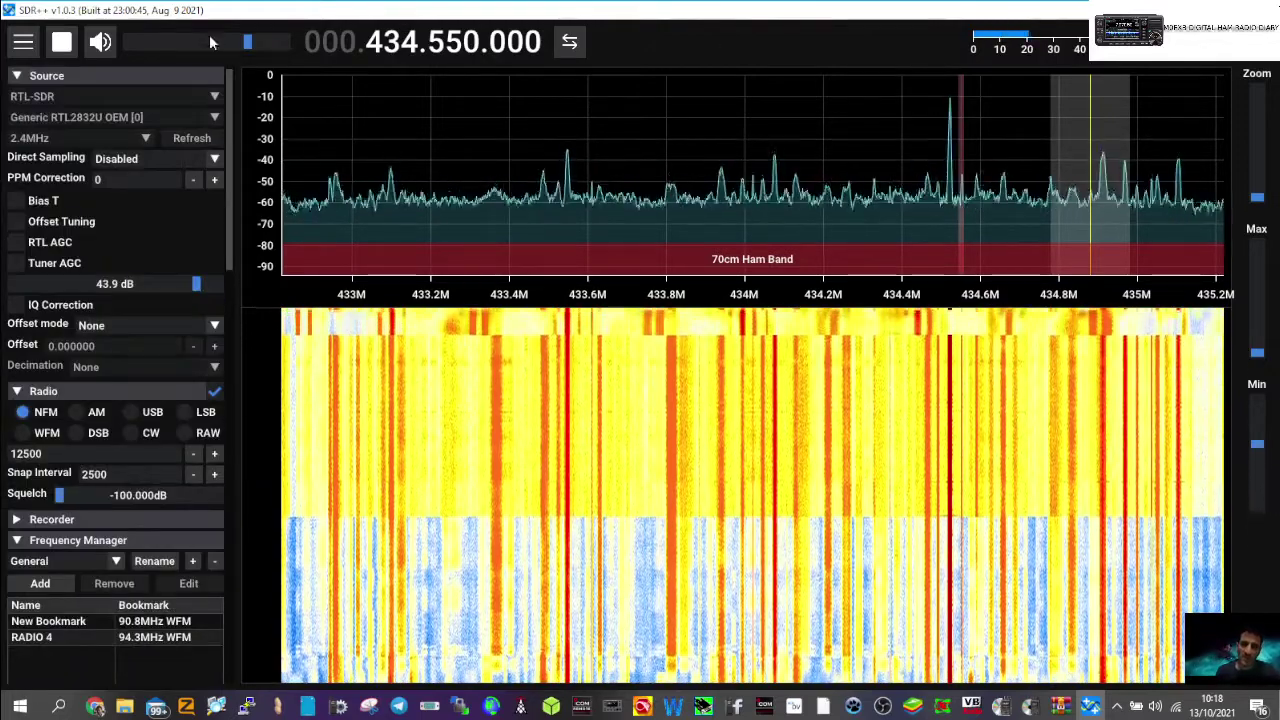
{"action": "left_click_drag", "start_coordinate": [210, 42], "coordinate": [142, 42]}
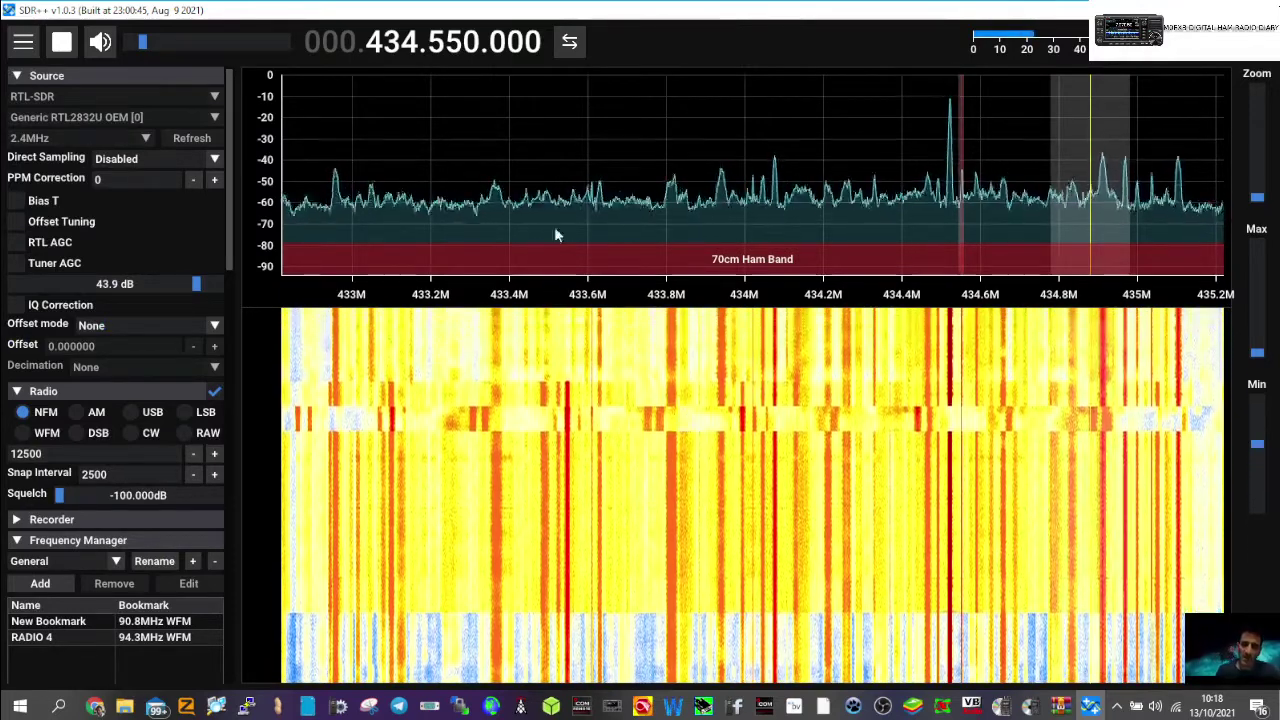
Stop the receiver at 434.550 MHz, keeping RTL-SDR as the selected source.
{"action": "left_click", "coordinate": [62, 42]}
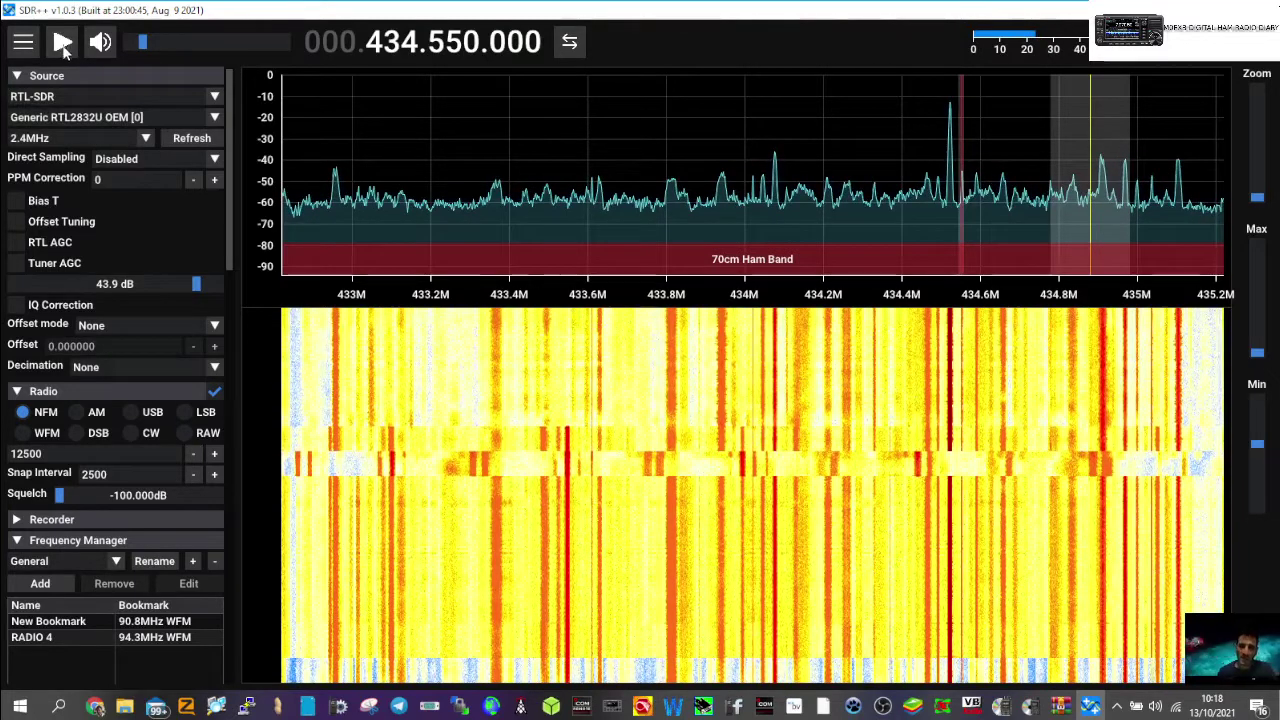
{"action": "left_click", "coordinate": [216, 97]}
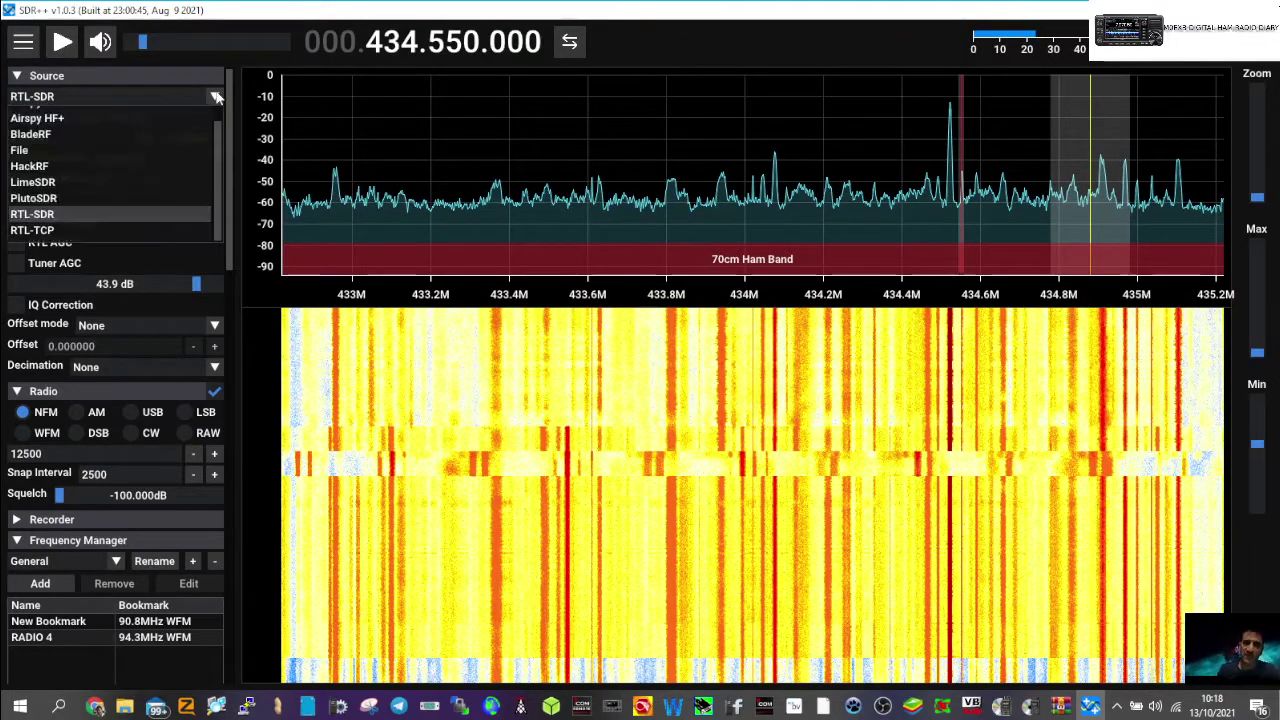
{"action": "left_click", "coordinate": [216, 97]}
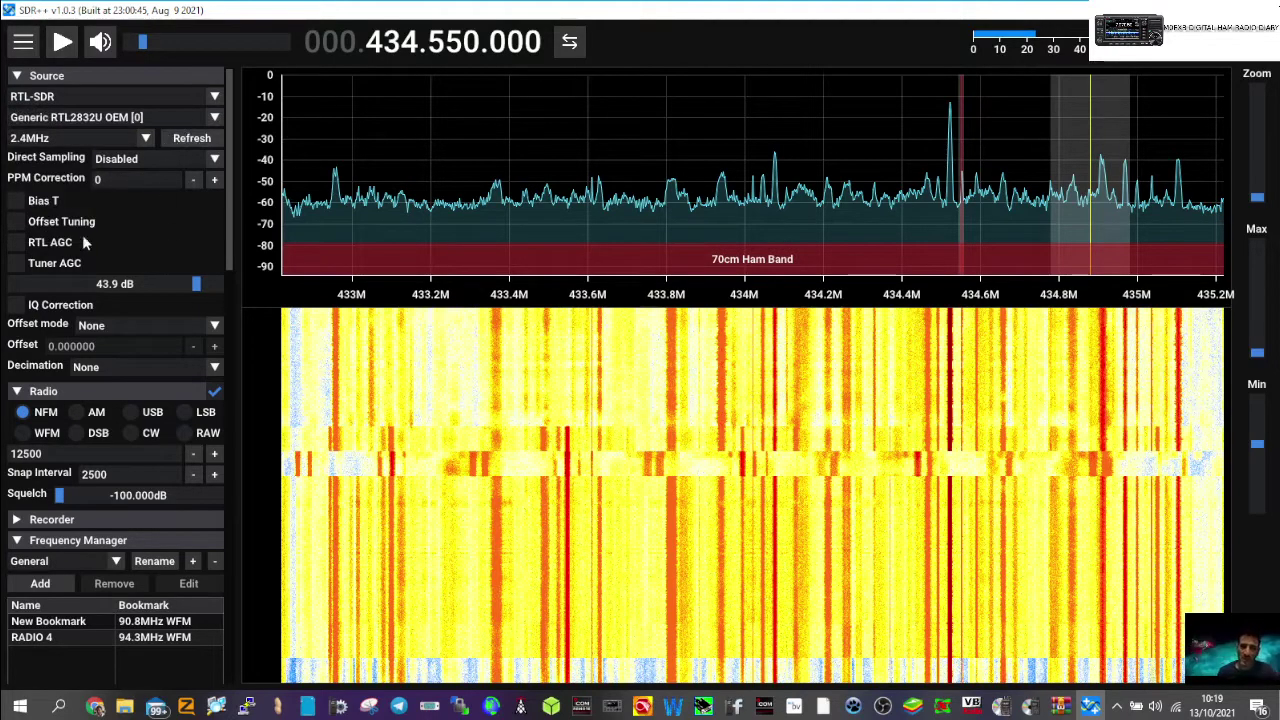
{"action": "scroll", "coordinate": [179, 285], "scroll_direction": "down", "scroll_amount": 15}
{"action": "scroll", "coordinate": [156, 261], "scroll_direction": "up", "scroll_amount": 6}
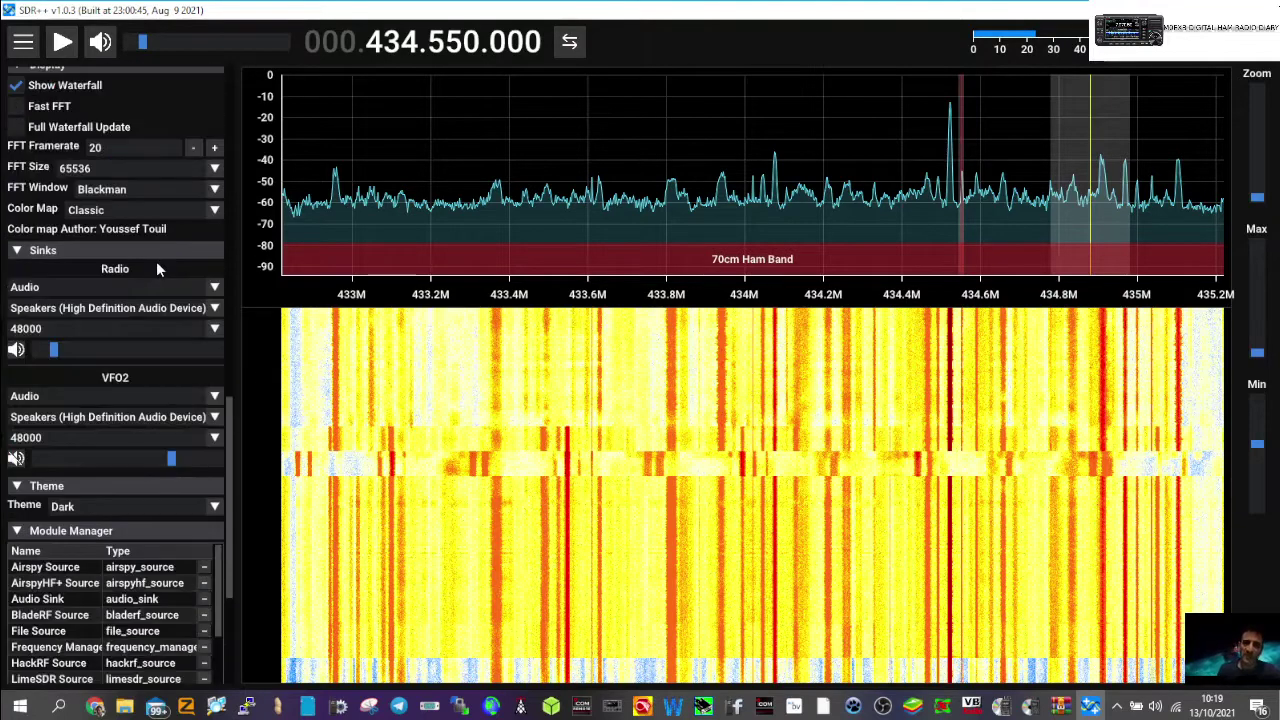
{"action": "scroll", "coordinate": [156, 261], "scroll_direction": "up", "scroll_amount": 8}
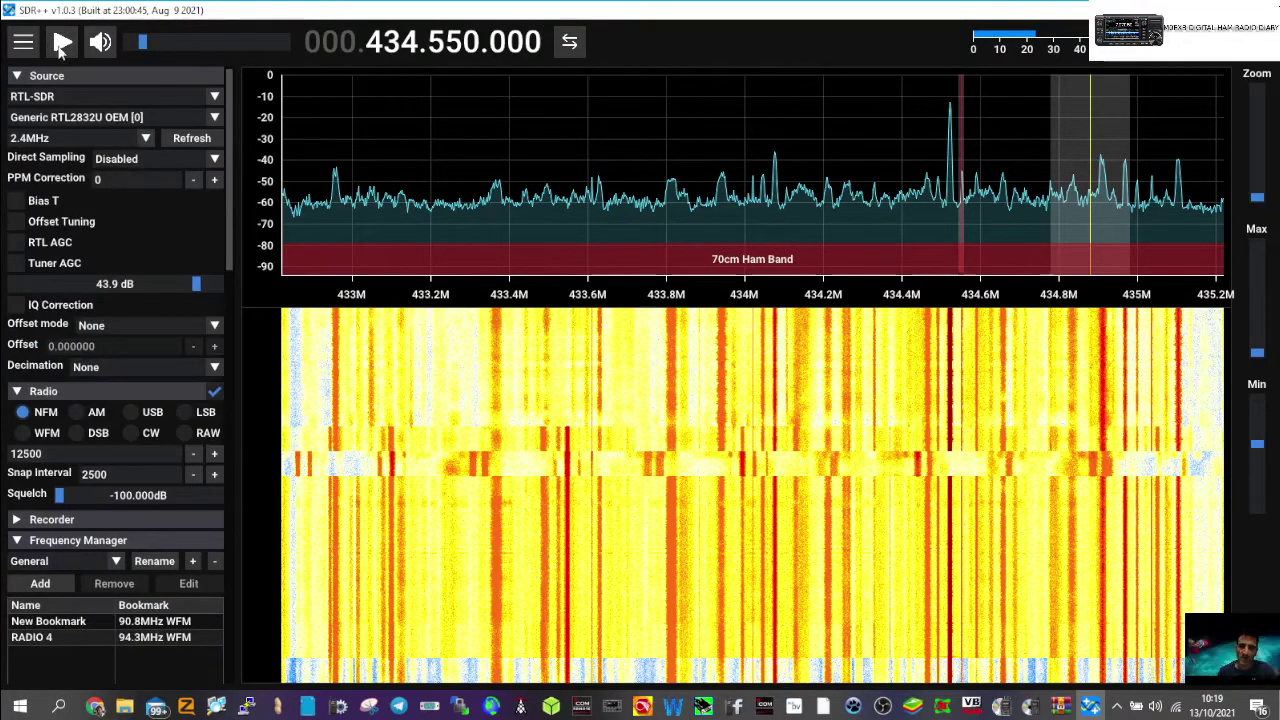